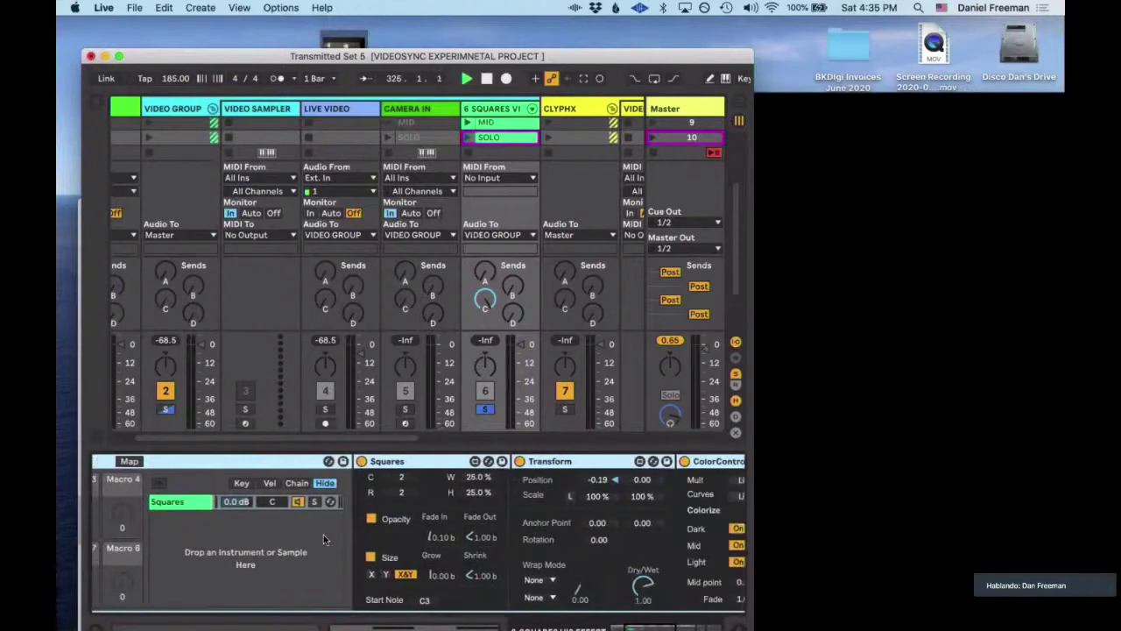
Launch the MID clip on the 6 SQUARES VIS track and move the Live set window to expose the video output.
scroll(323, 535, "left", 3)
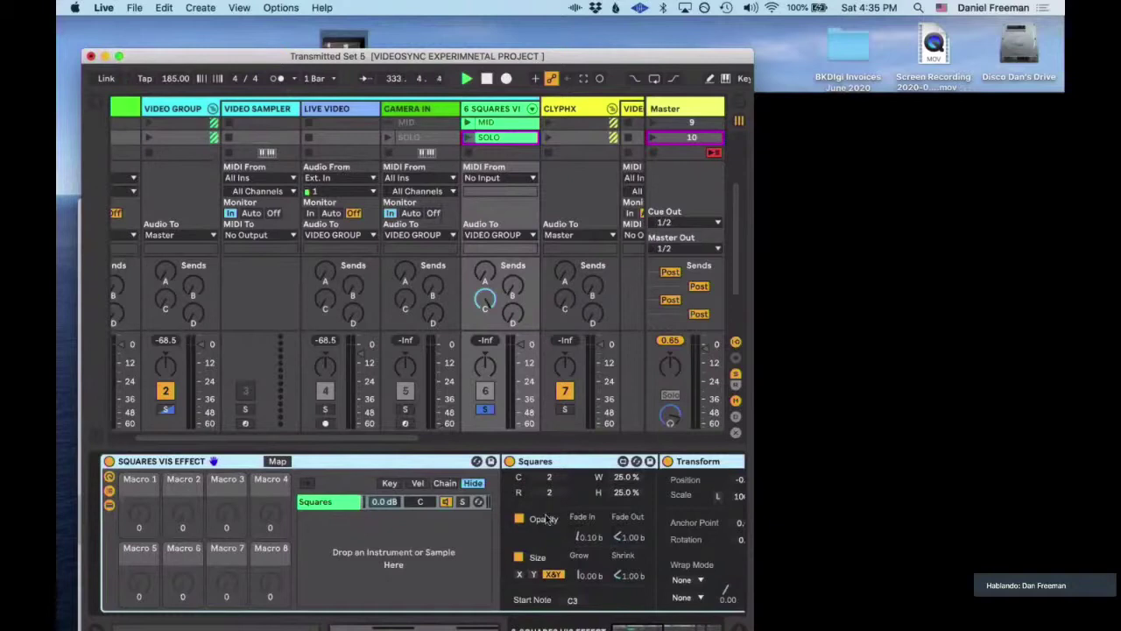
scroll(565, 512, "right", 3)
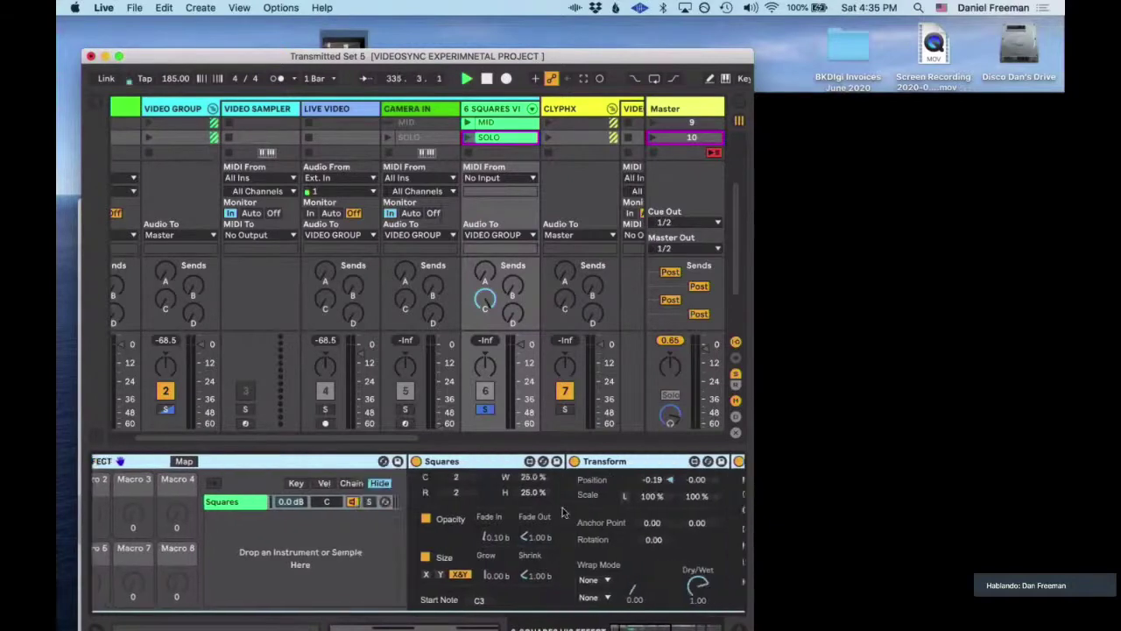
scroll(565, 512, "right", 1)
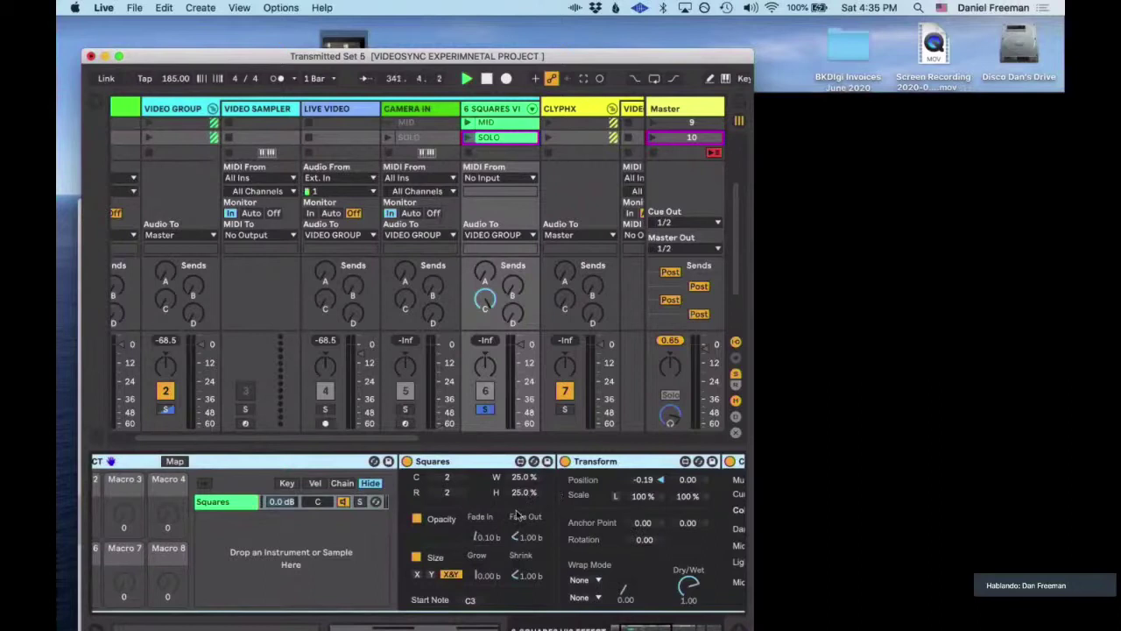
scroll(517, 515, "right", 1)
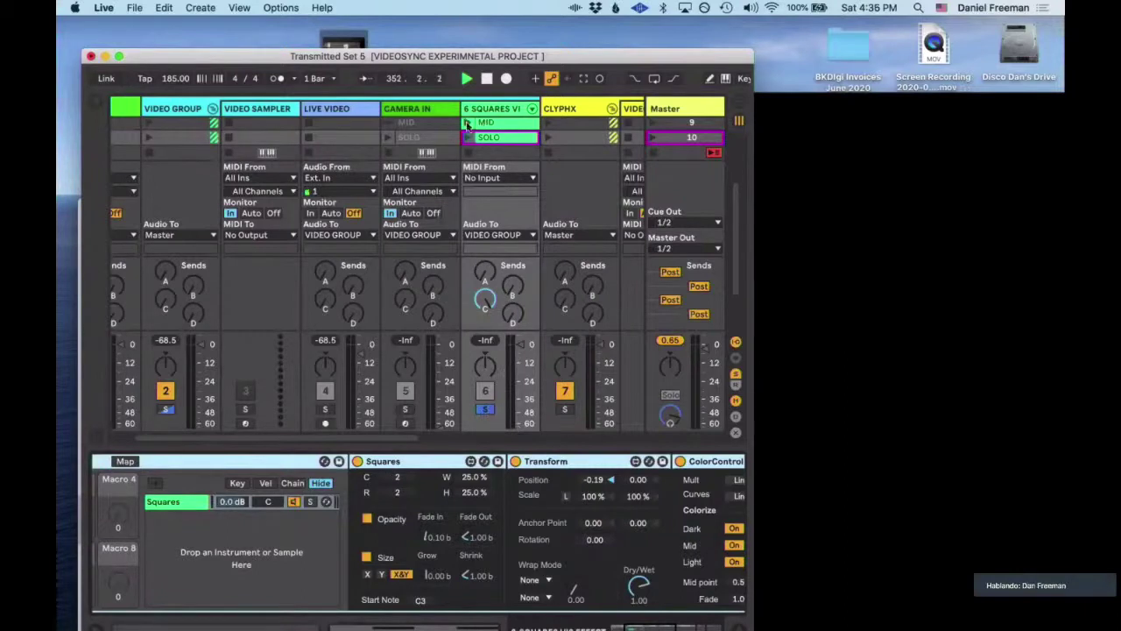
left_click(467, 125)
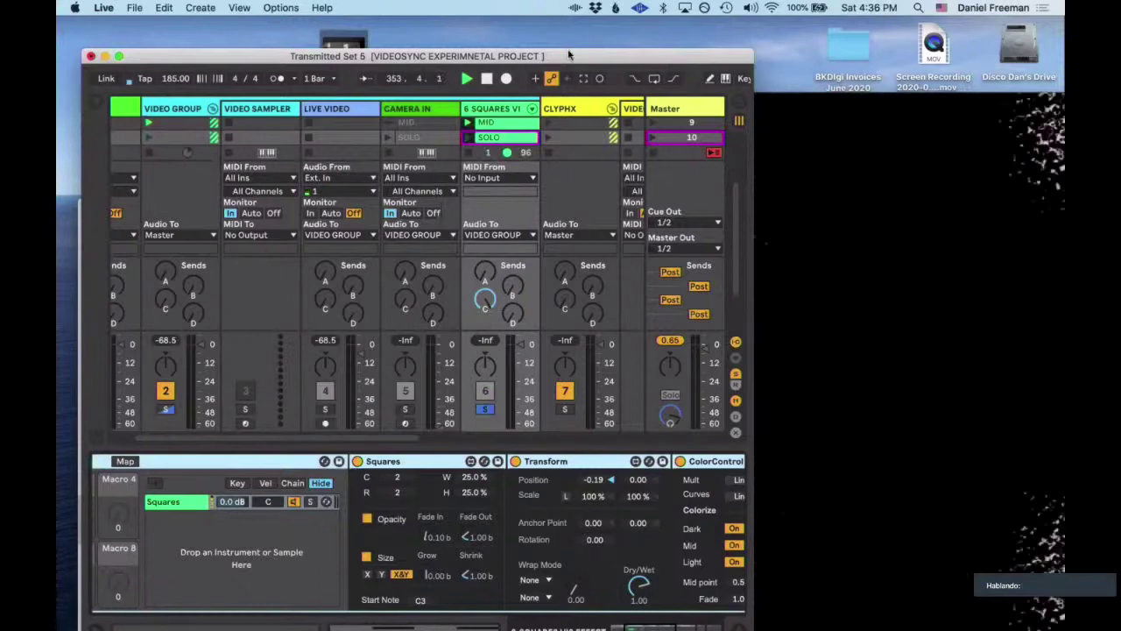
left_click_drag(583, 31, 608, 29)
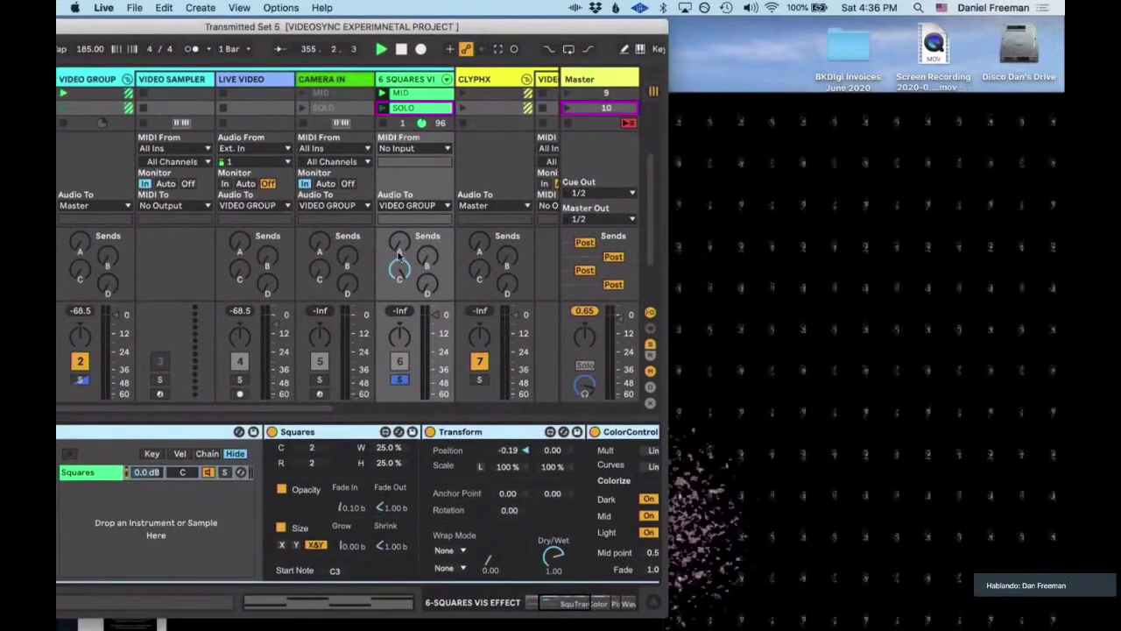
Turn the 6 SQUARES VIS track's send C fully down and bypass its Transform, ColorControl, Pixelate and Wavvy effects.
left_click_drag(400, 270, 397, 283)
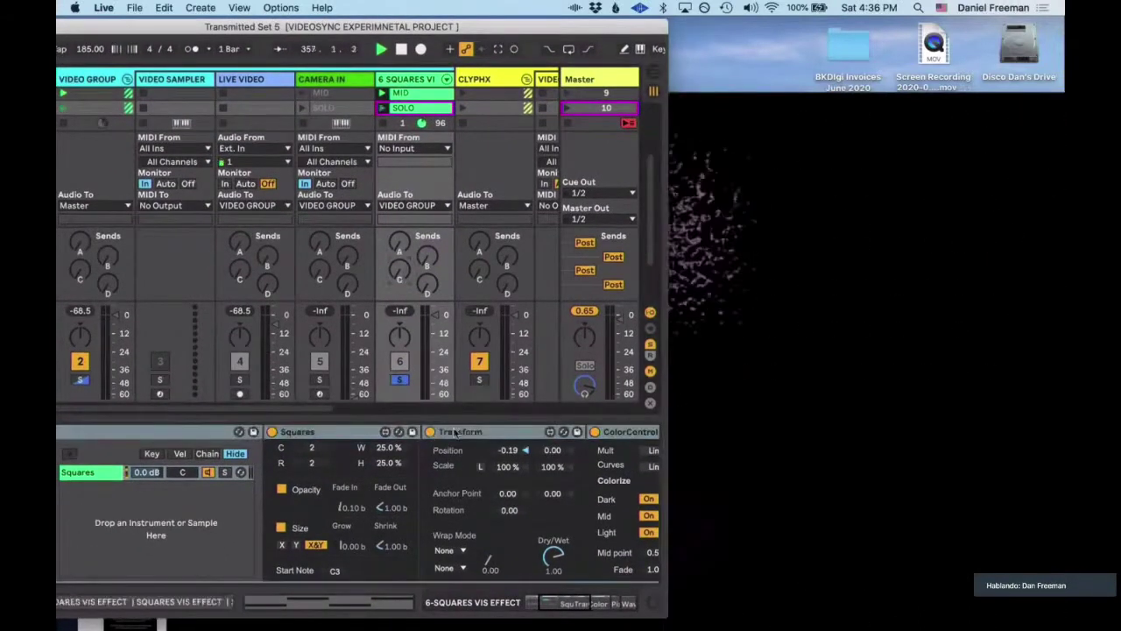
left_click(430, 432)
left_click(596, 431)
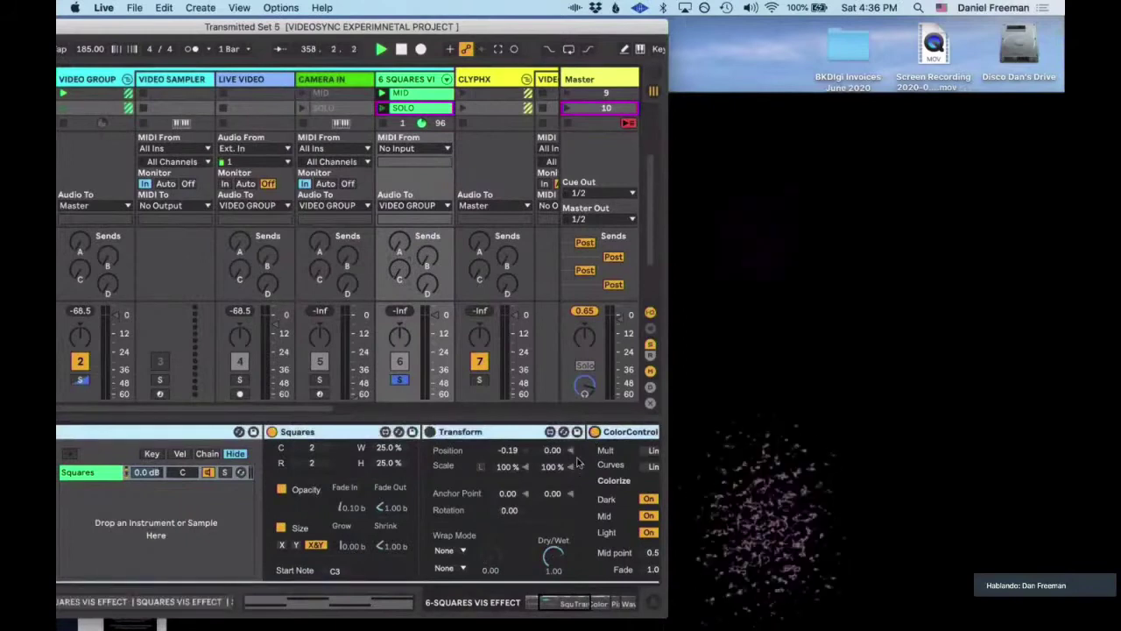
scroll(578, 461, "right", 5)
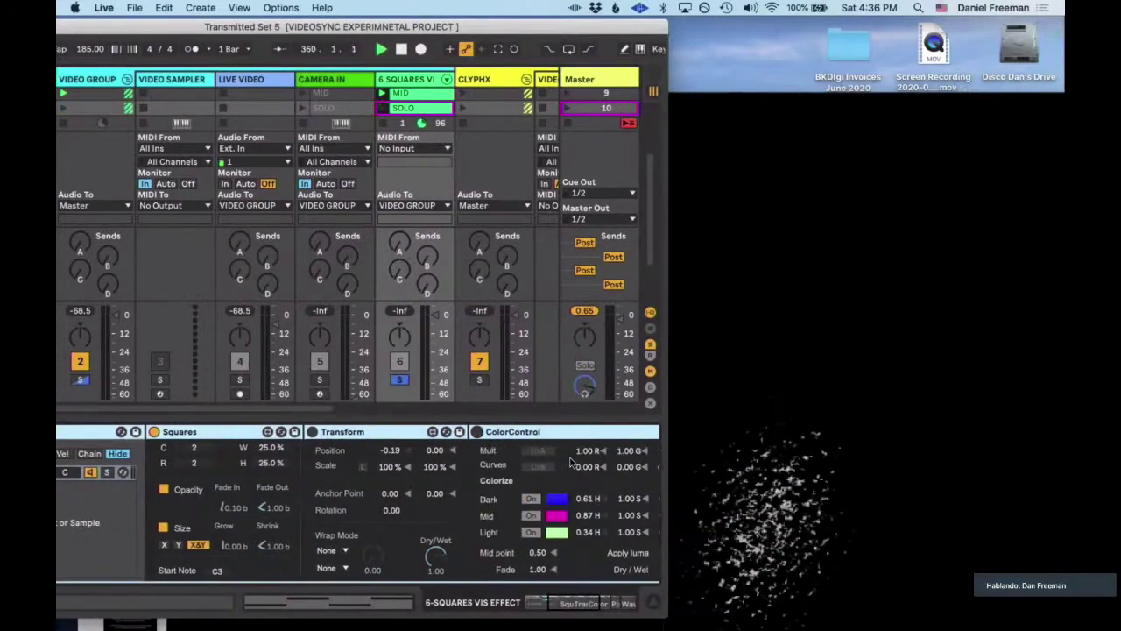
scroll(450, 461, "right", 10)
left_click(303, 433)
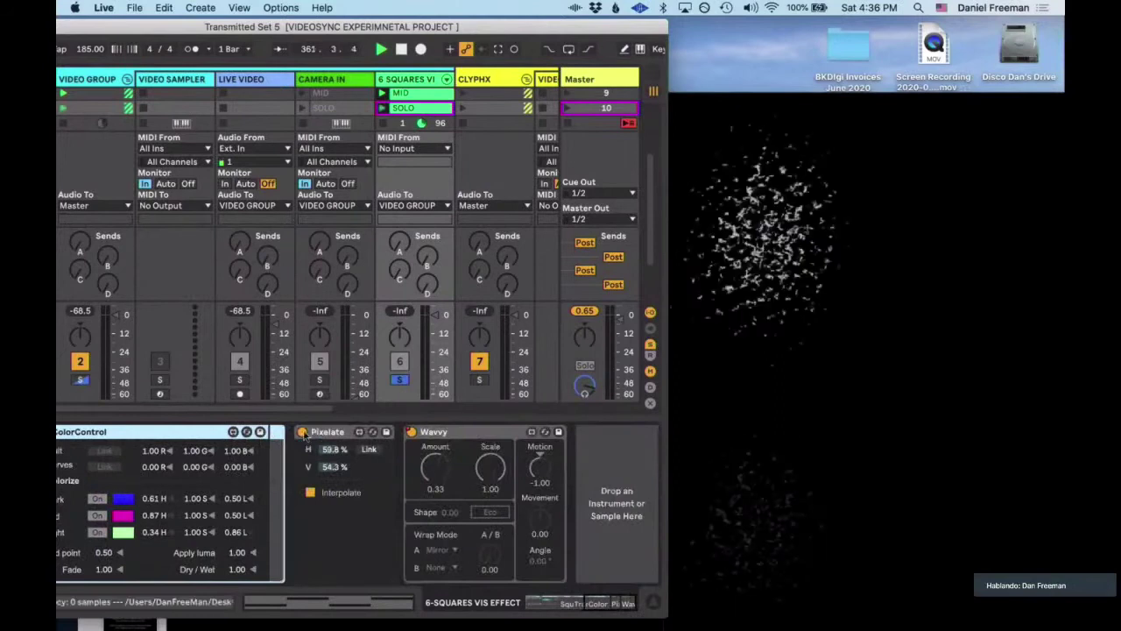
left_click(411, 432)
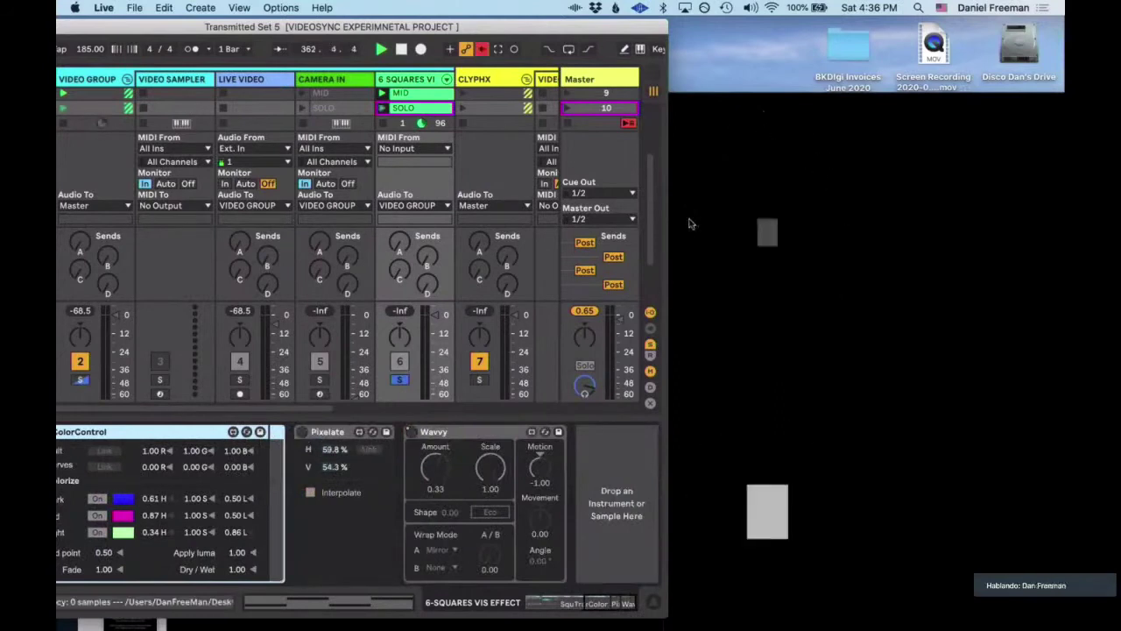
Resize the Videosync output window and arrange it beside the Live set window so both can be seen.
left_click_drag(756, 104, 596, 43)
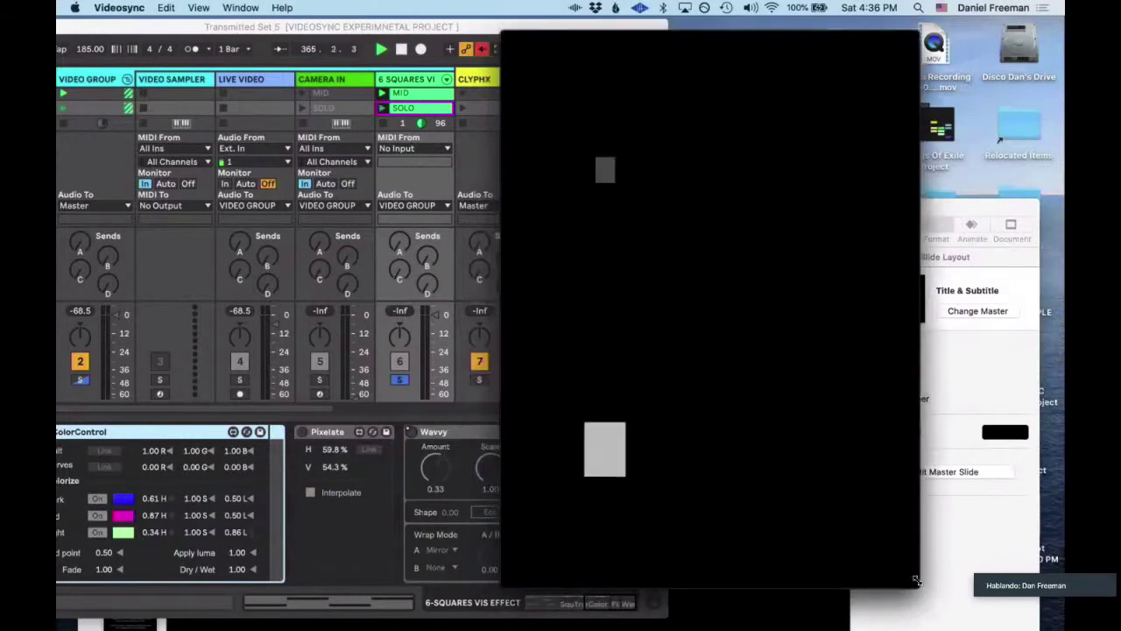
left_click_drag(916, 581, 970, 585)
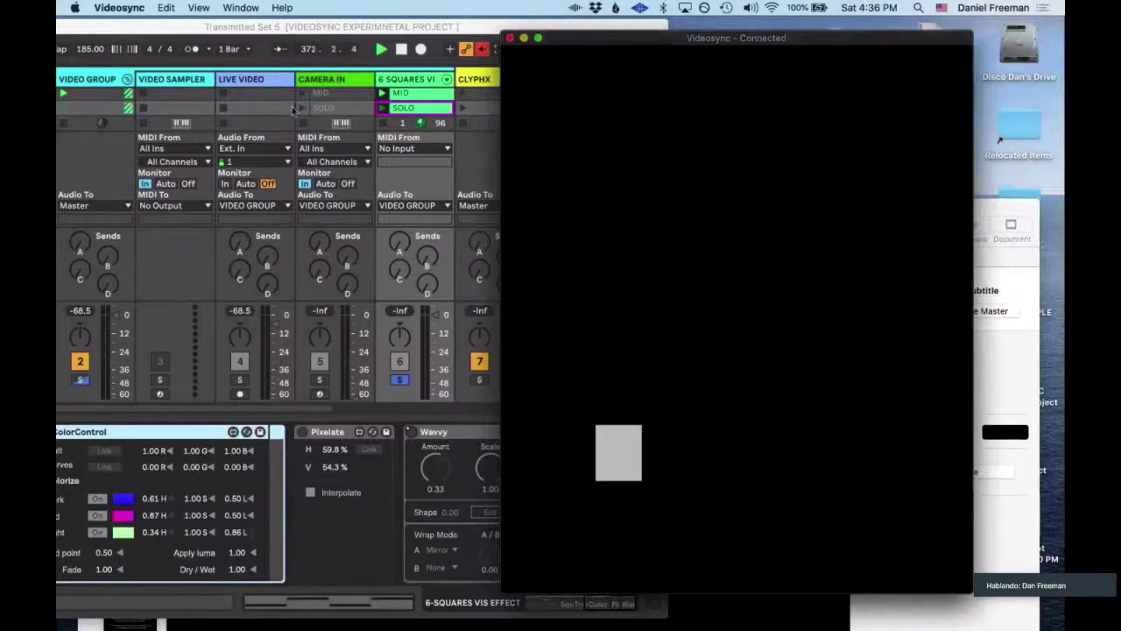
left_click(320, 175)
left_click_drag(241, 27, 177, 38)
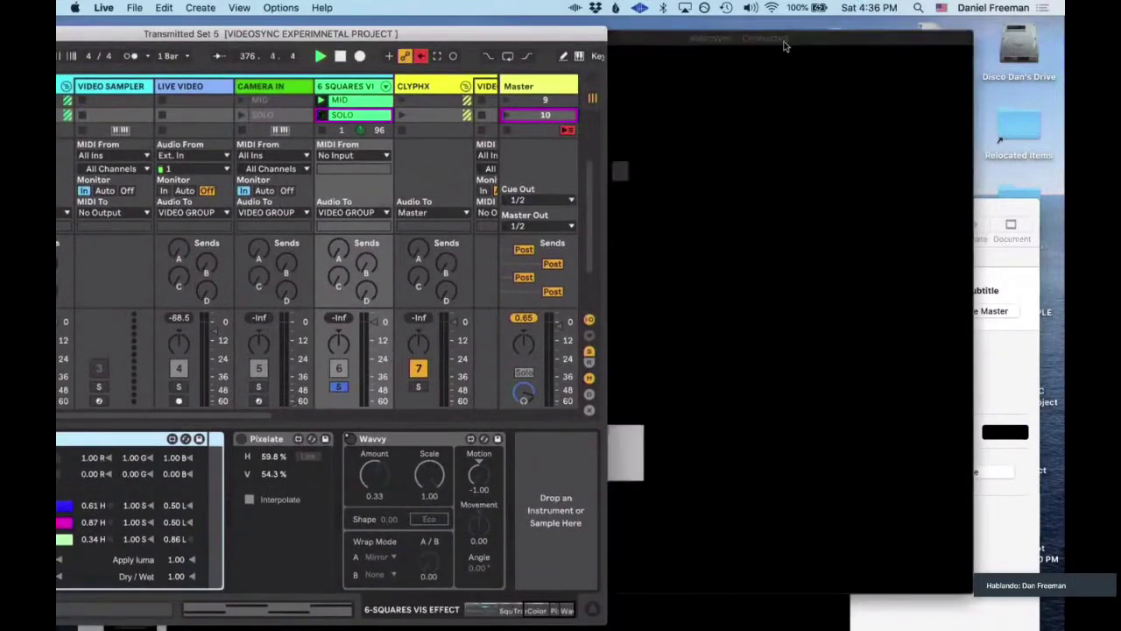
left_click_drag(784, 42, 772, 92)
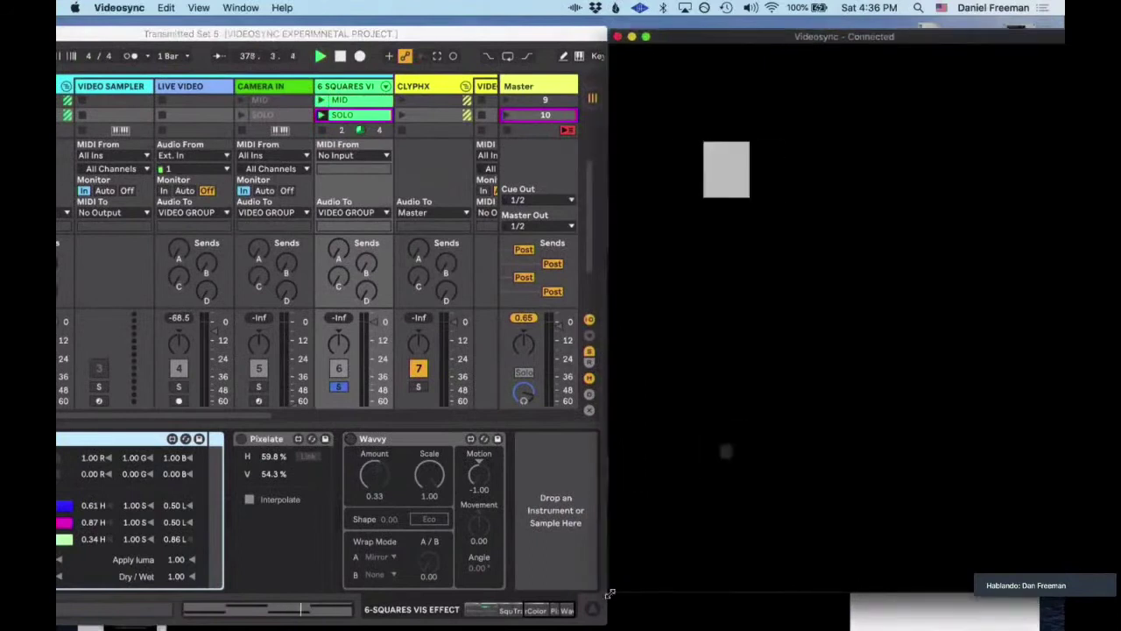
left_click_drag(640, 587, 692, 588)
left_click_drag(420, 33, 488, 25)
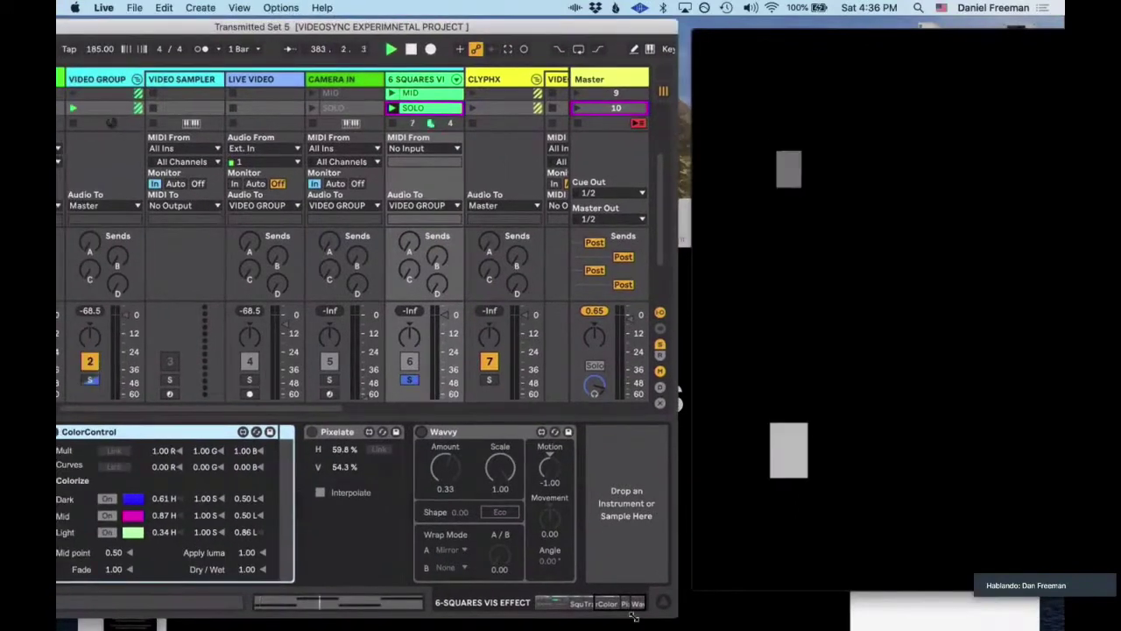
Examine the Squares device's column, row, size and fade settings and the bypassed effects in its chain alongside the video output.
left_click_drag(627, 614, 628, 612)
left_click_drag(566, 29, 629, 24)
scroll(369, 430, "left", 10)
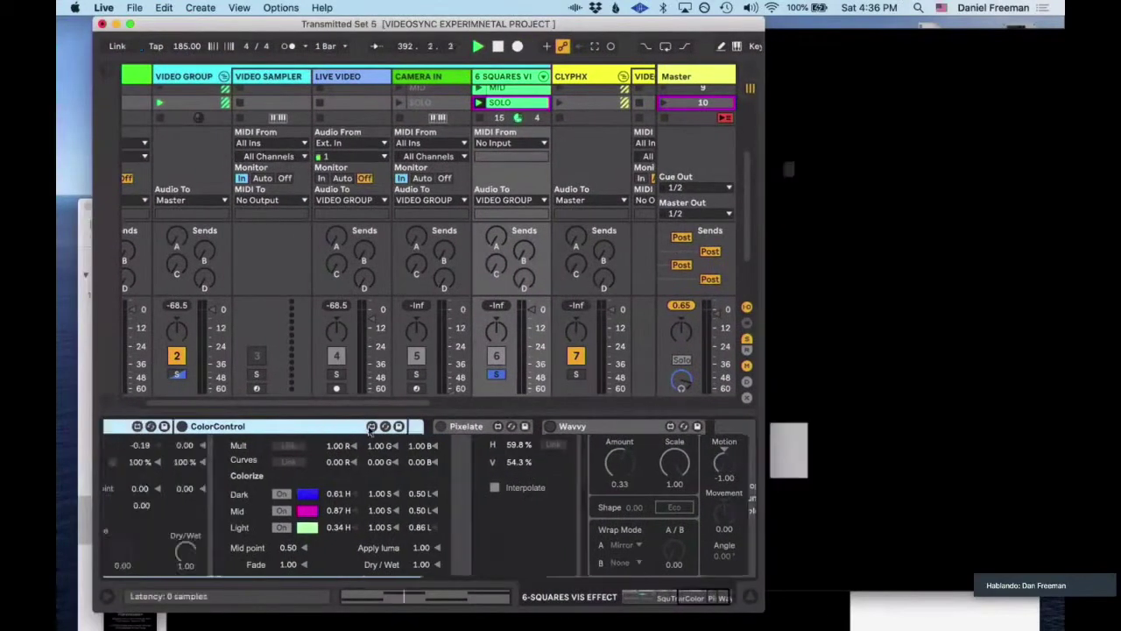
scroll(370, 430, "left", 3)
scroll(377, 456, "right", 6)
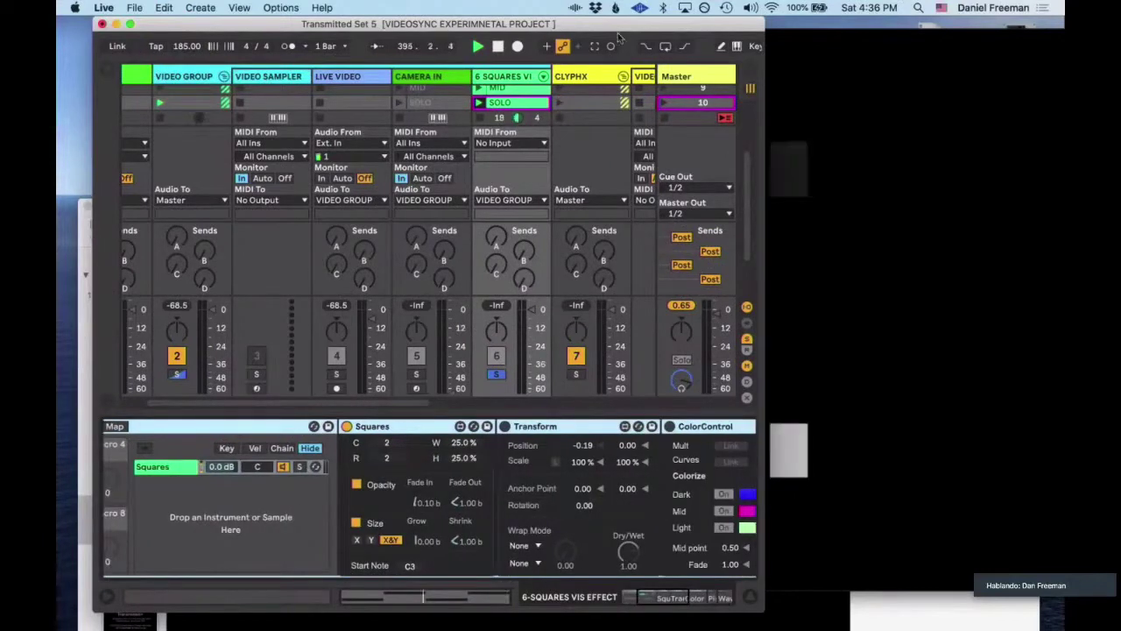
left_click_drag(566, 32, 501, 35)
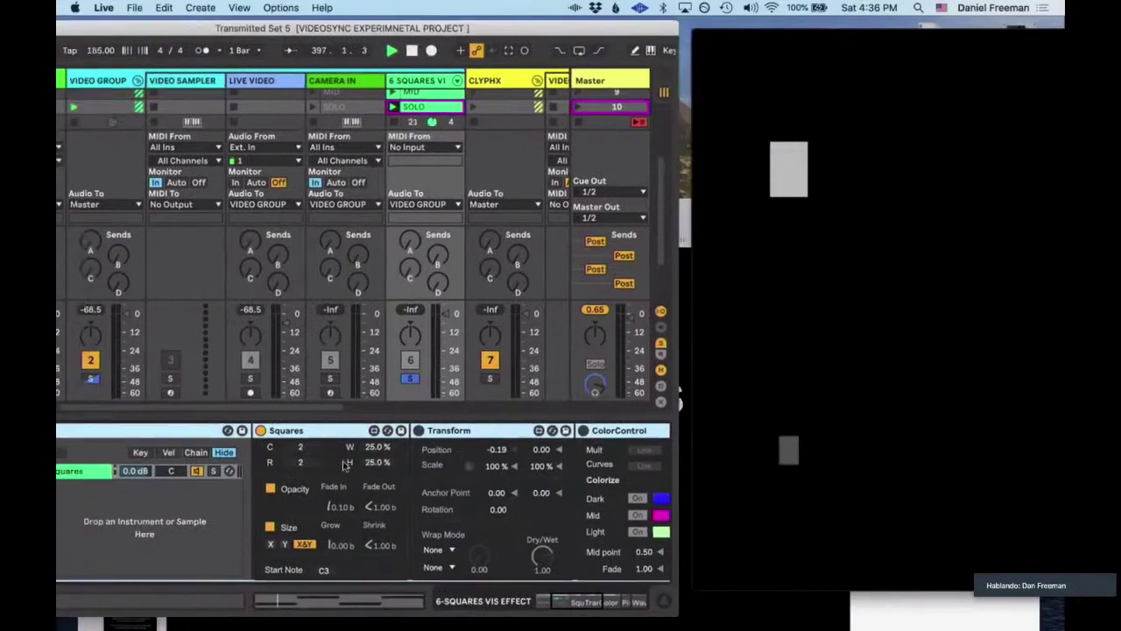
mouse_move(300, 447)
left_mouse_down()
mouse_move(301, 425)
mouse_move(300, 449)
left_mouse_up()
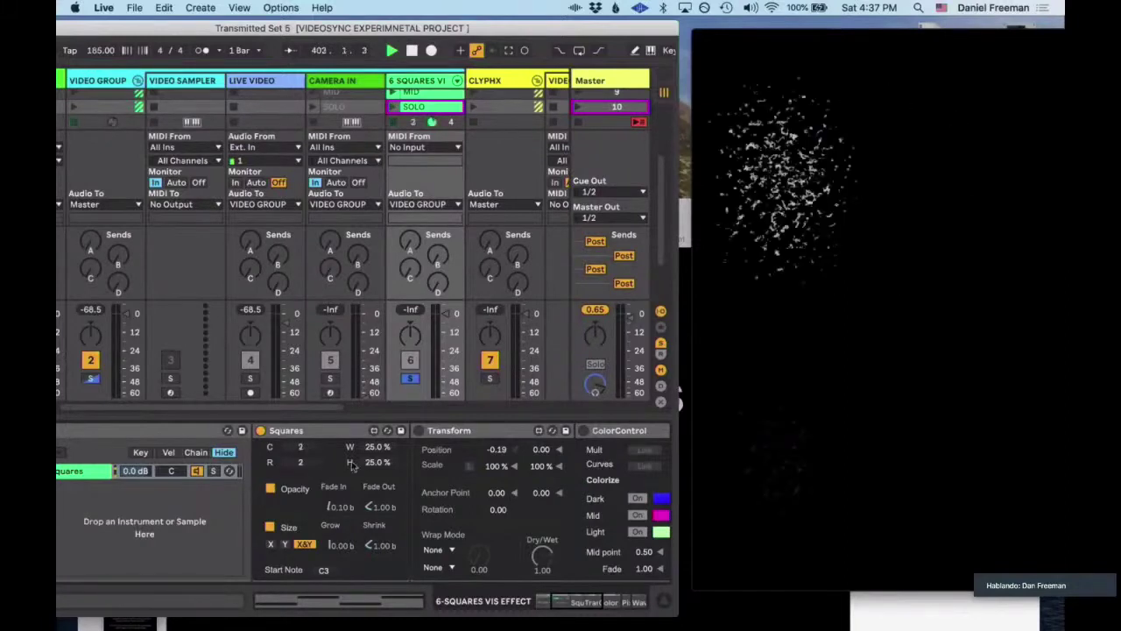
scroll(447, 477, "right", 5)
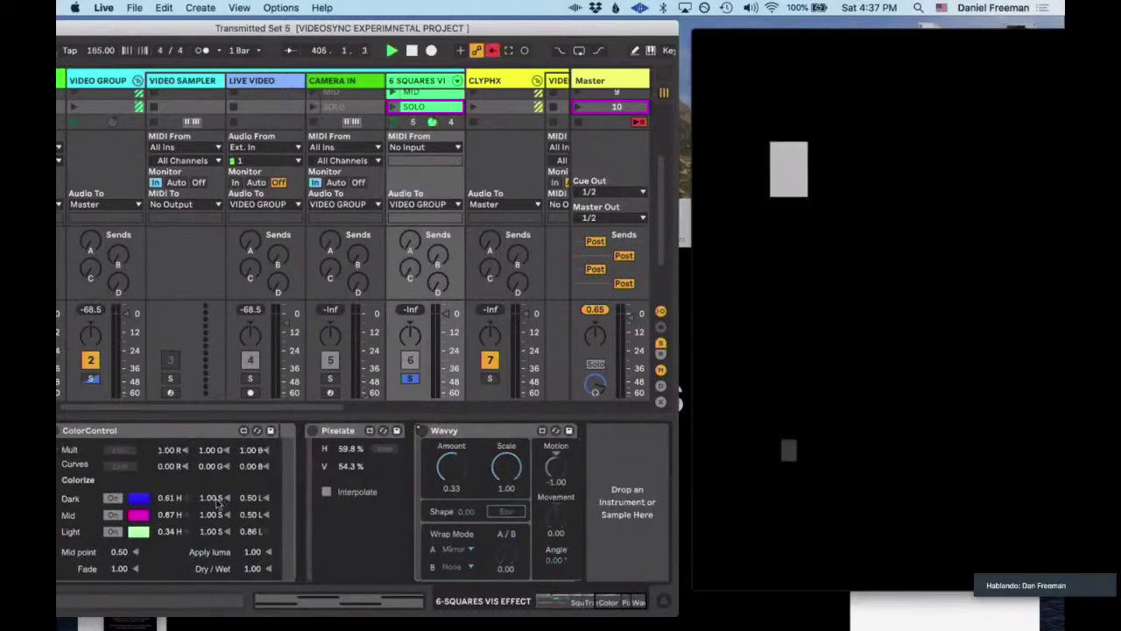
scroll(218, 502, "left", 5)
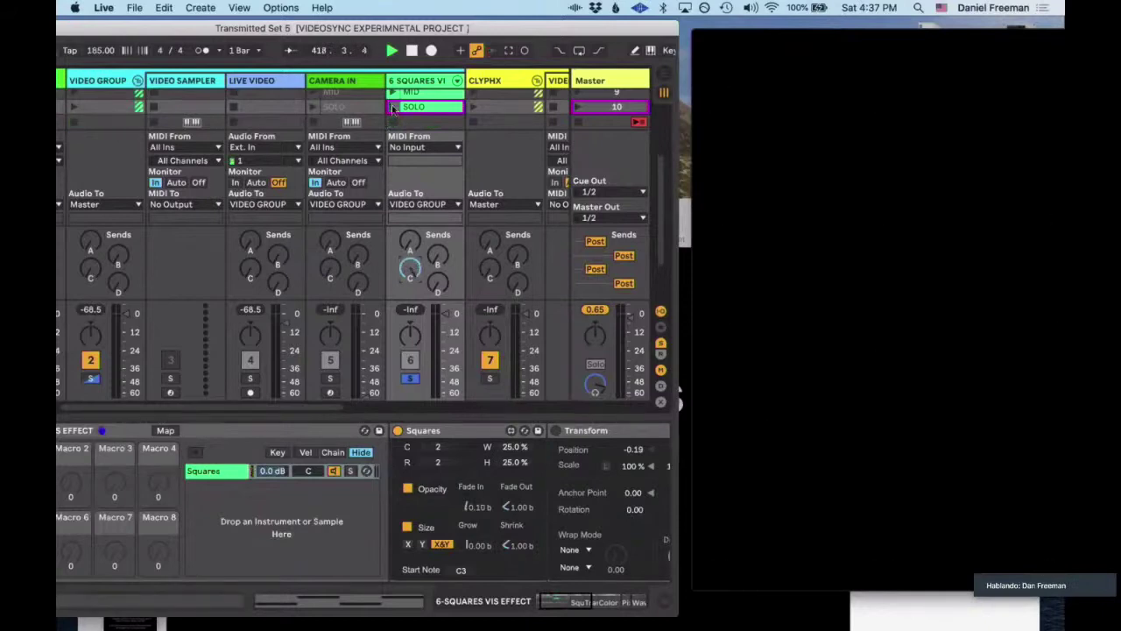
Launch the INTRO clip and the VS 2 clip on the 6 SQUARES VIS track.
scroll(393, 109, "up", 6)
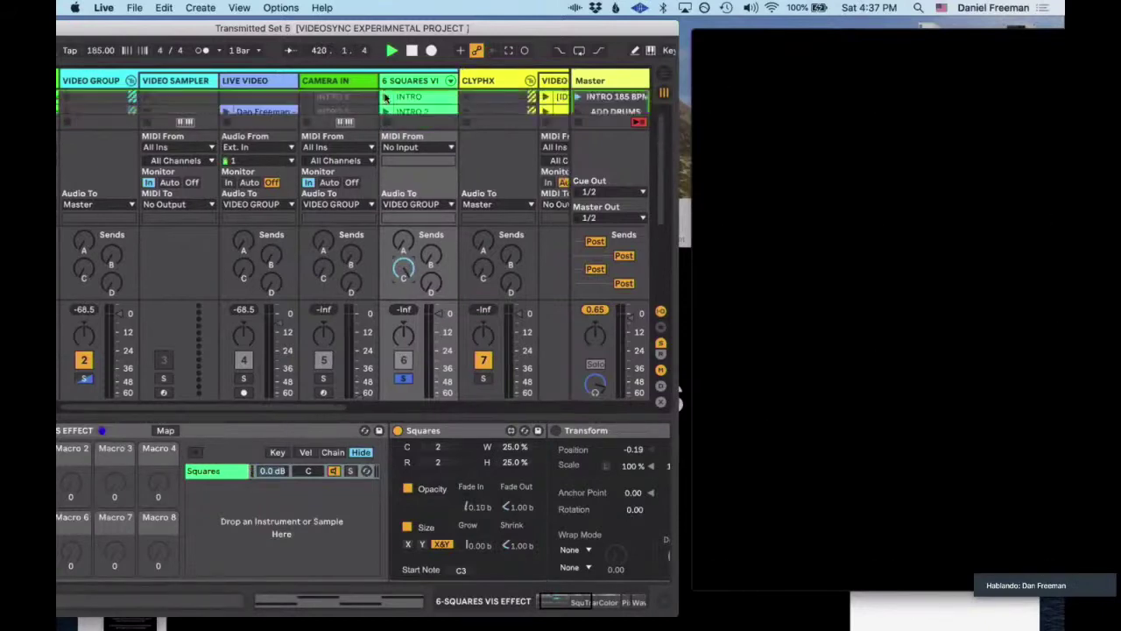
left_click(386, 98)
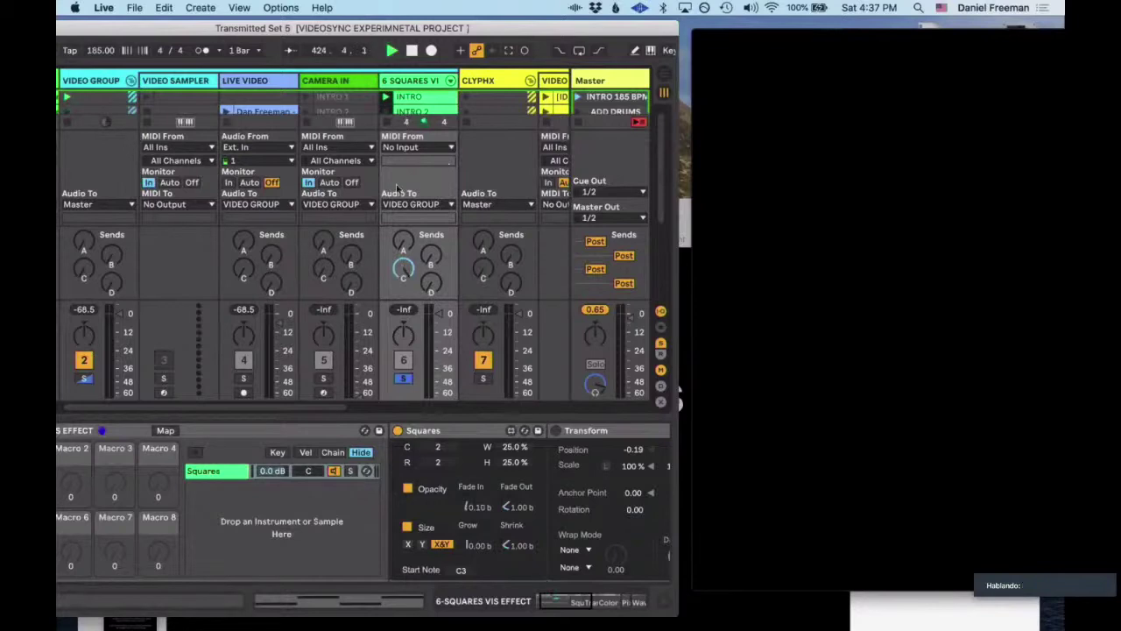
scroll(391, 106, "down", 5)
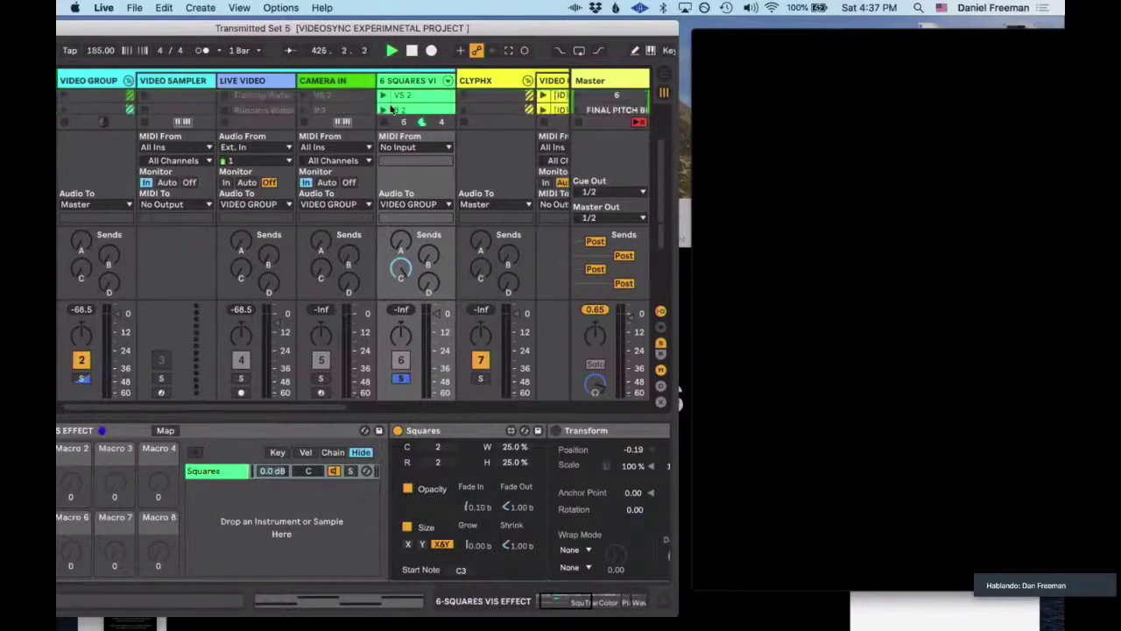
left_click(382, 98)
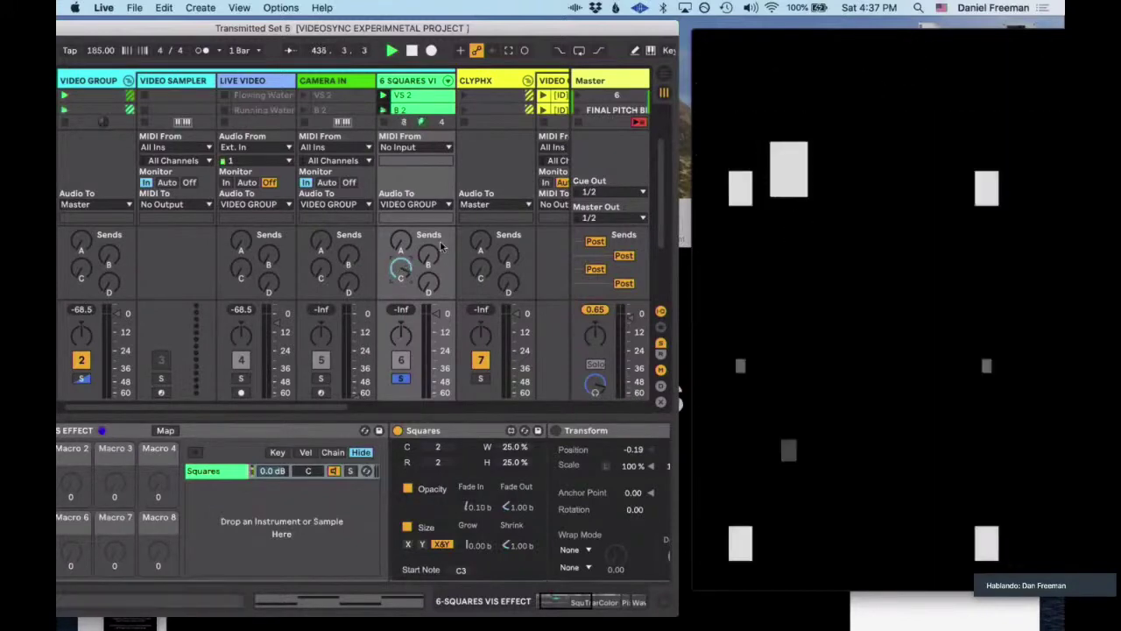
Inspect the MIDI notes of the 6 SQUARES VIS track's B 2 clip and relaunch the clip with the editor hidden.
left_click(410, 111)
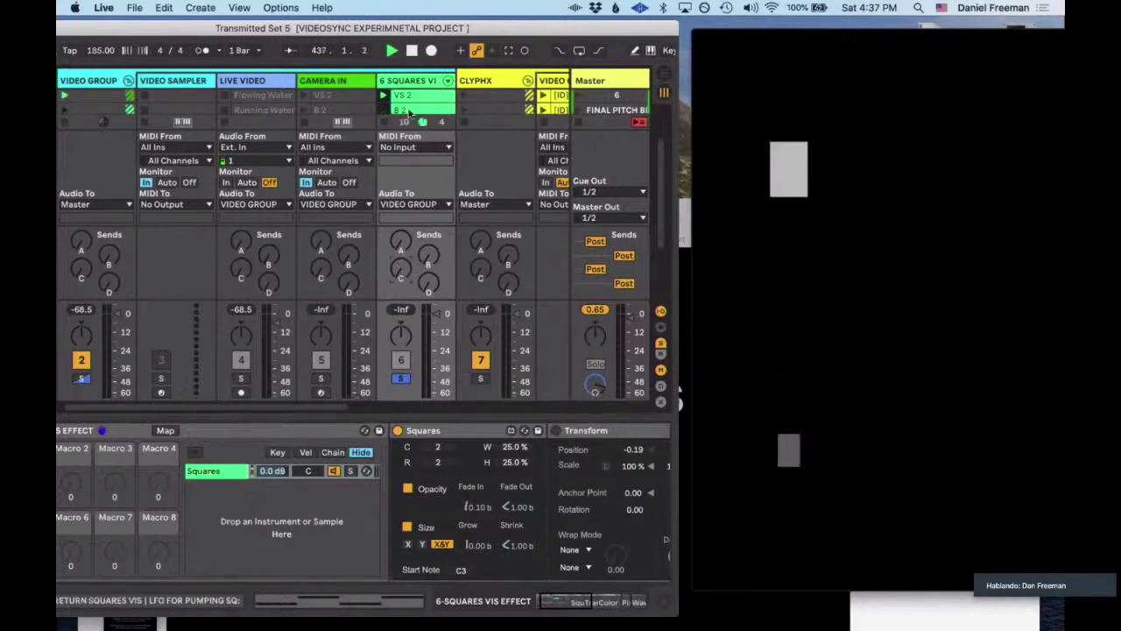
double_click(410, 111)
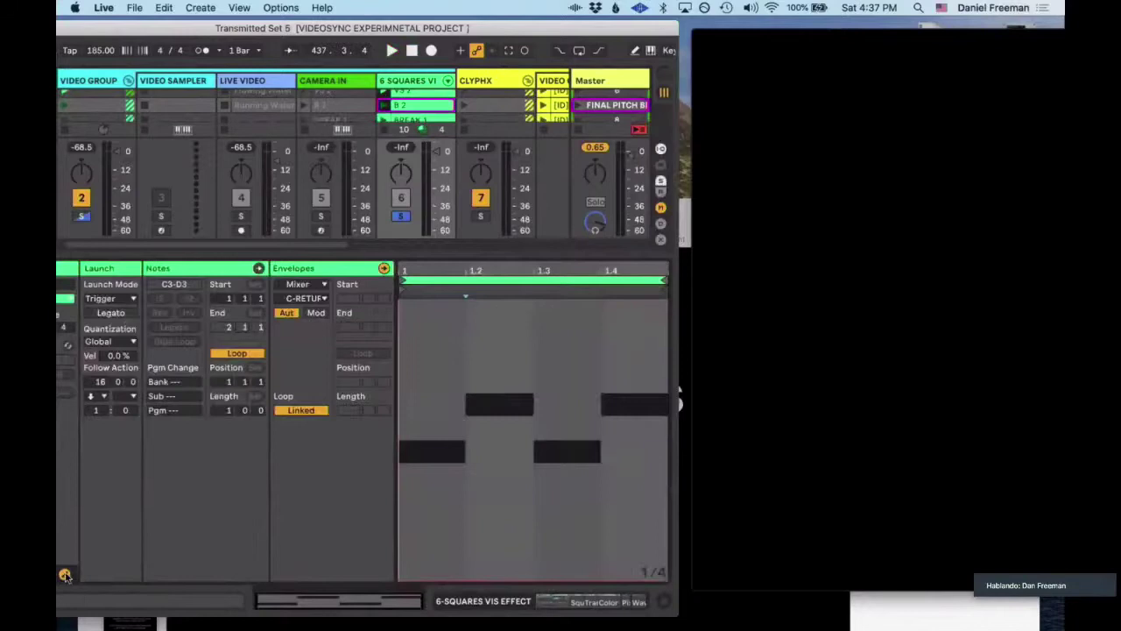
left_click(64, 575)
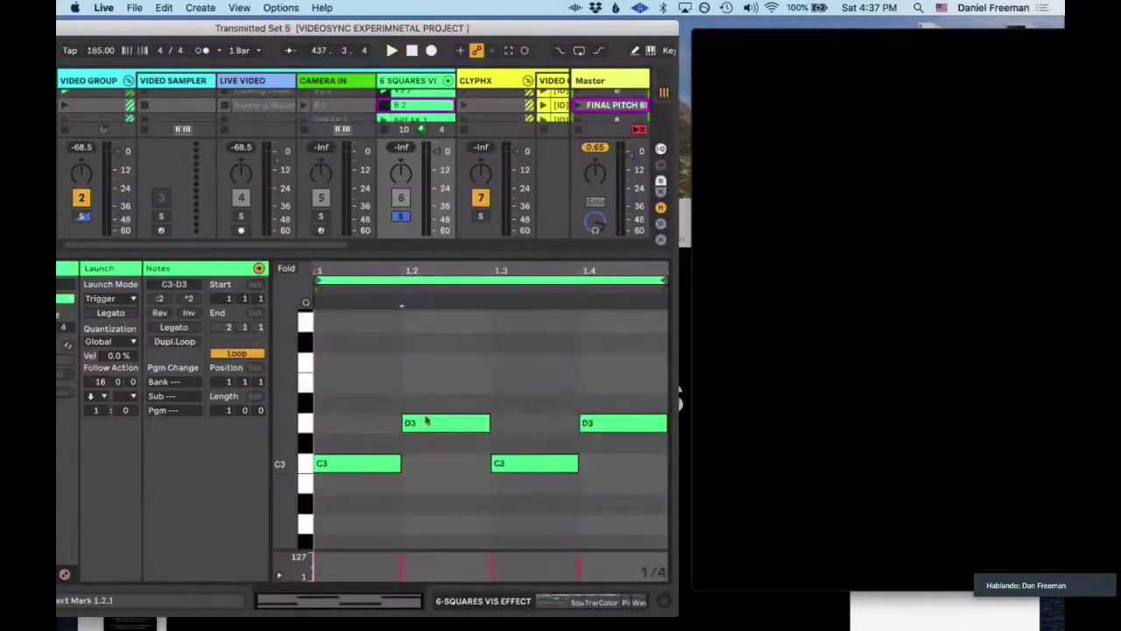
left_click(664, 602)
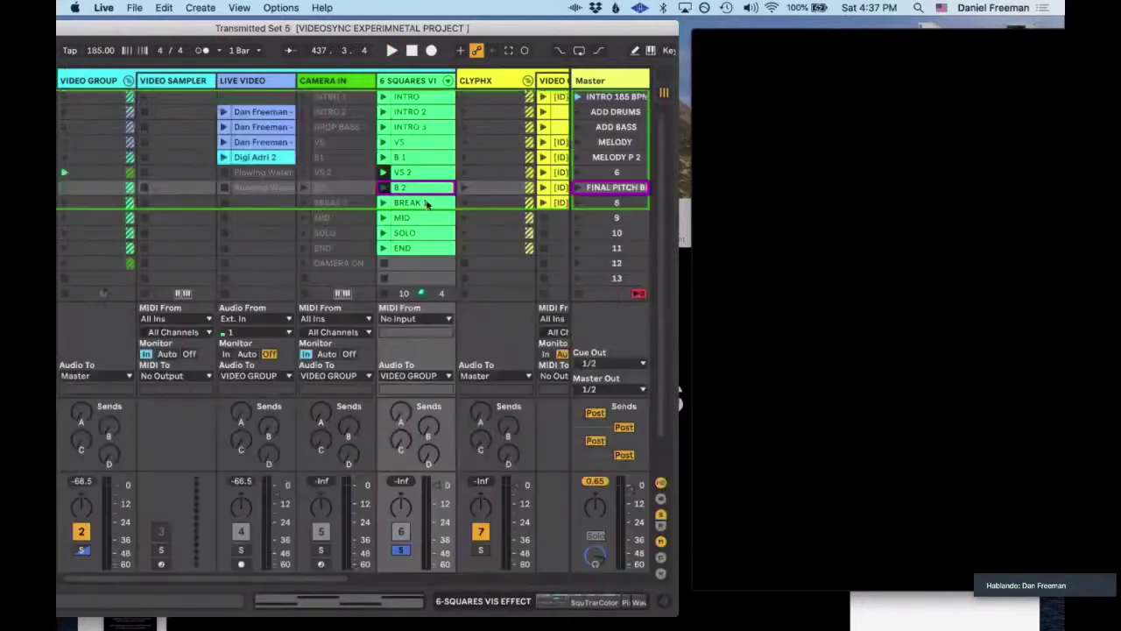
left_click(384, 185)
Show the return tracks and open the device chain of the C RETURN SQUARES VIS track.
scroll(425, 187, "right", 1)
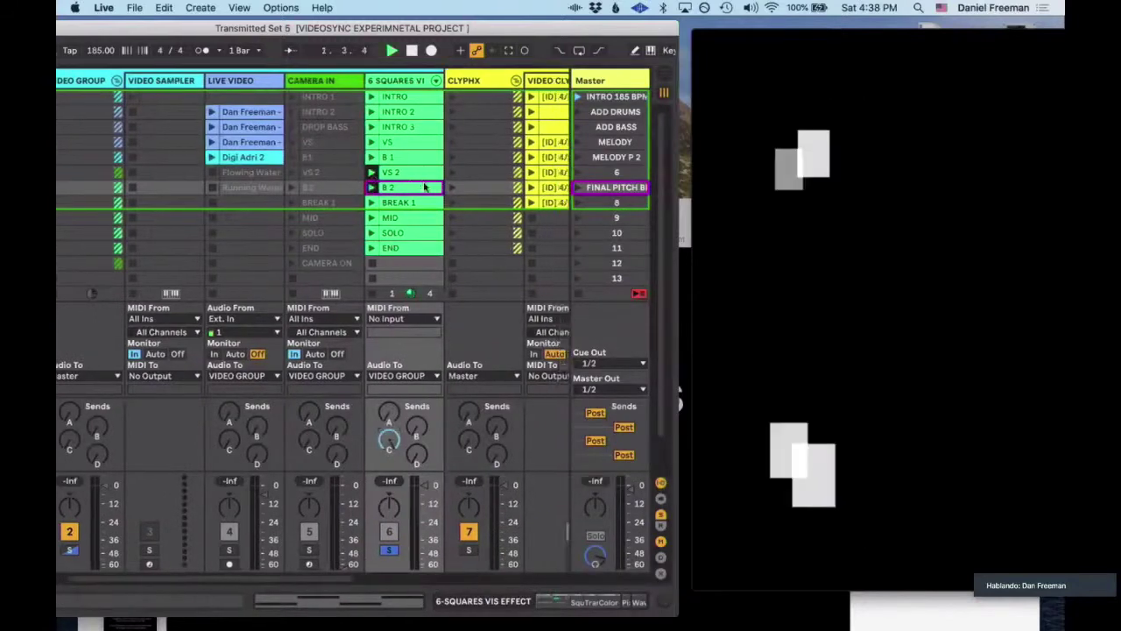
scroll(425, 187, "right", 5)
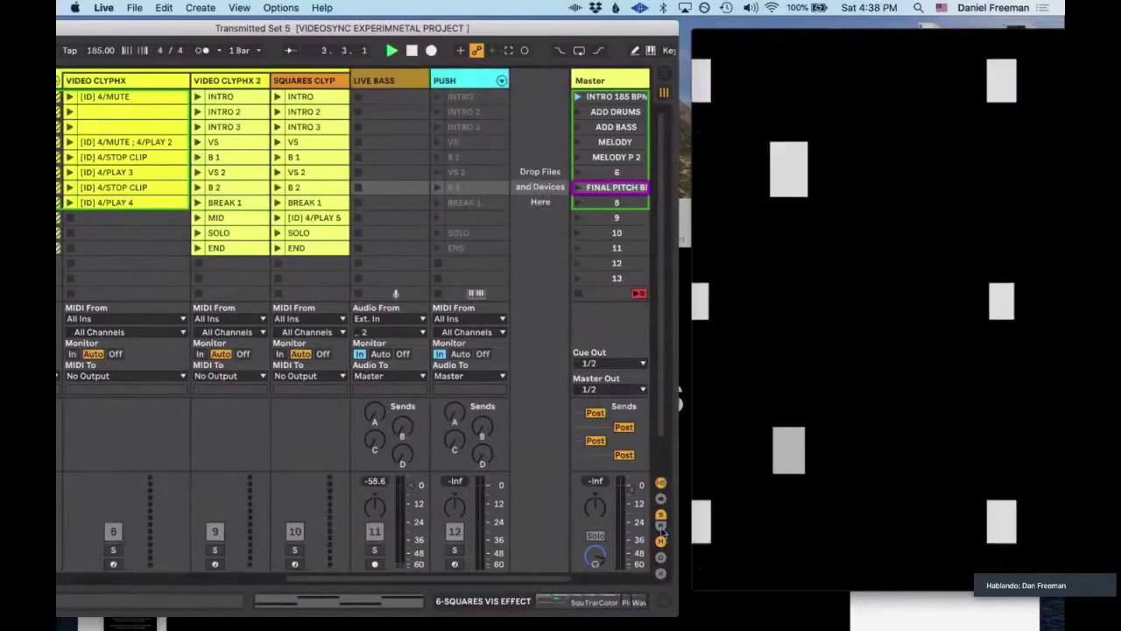
scroll(456, 254, "right", 3)
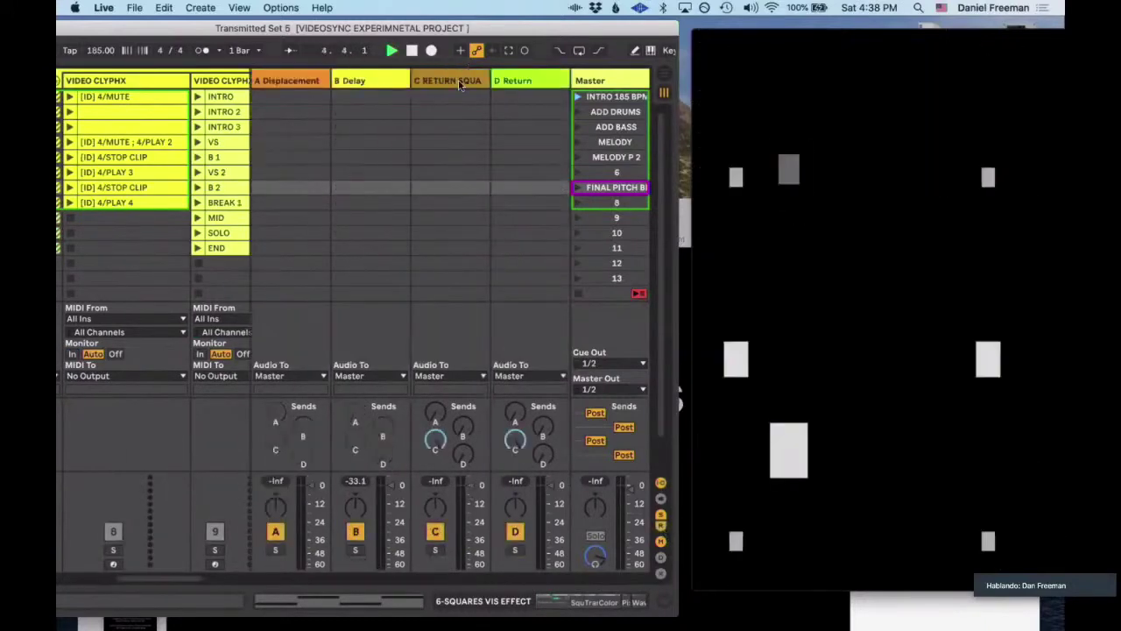
scroll(410, 282, "right", 3)
double_click(447, 80)
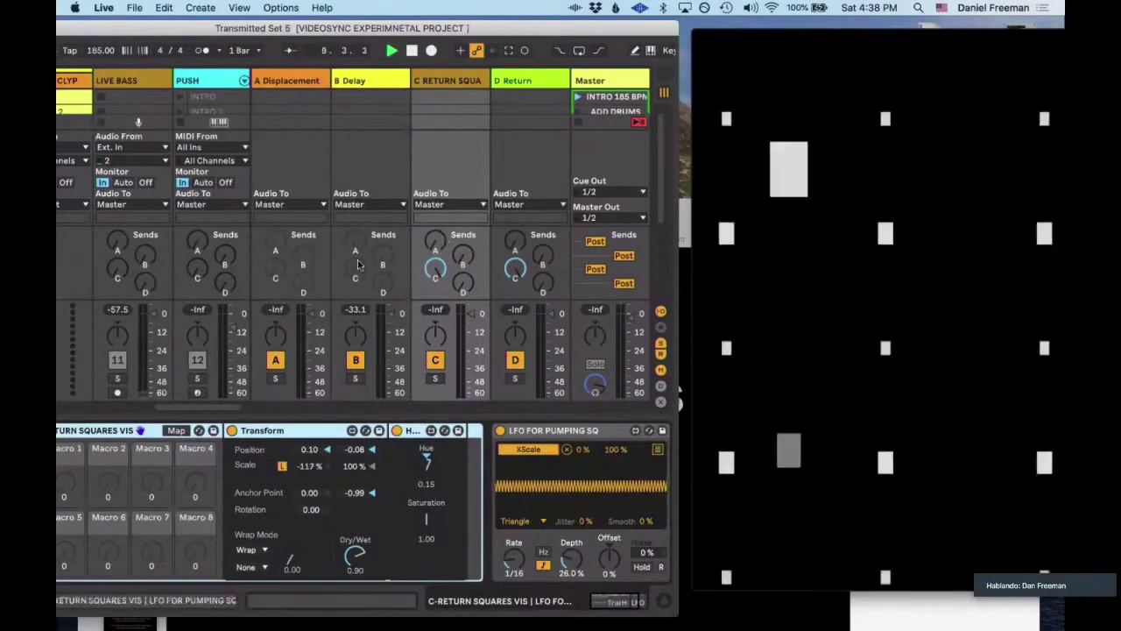
scroll(358, 265, "left", 1)
scroll(359, 264, "left", 5)
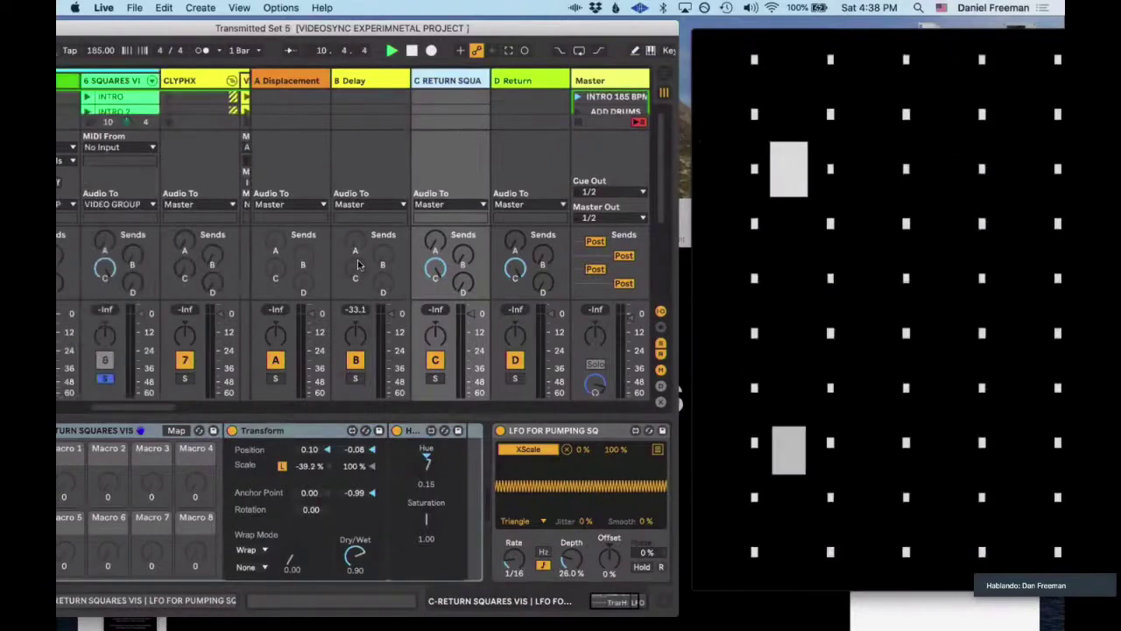
Hide the C RETURN SQUARES VIS device chain and go back across the session tracks to 6 SQUARES VIS.
scroll(358, 264, "right", 1)
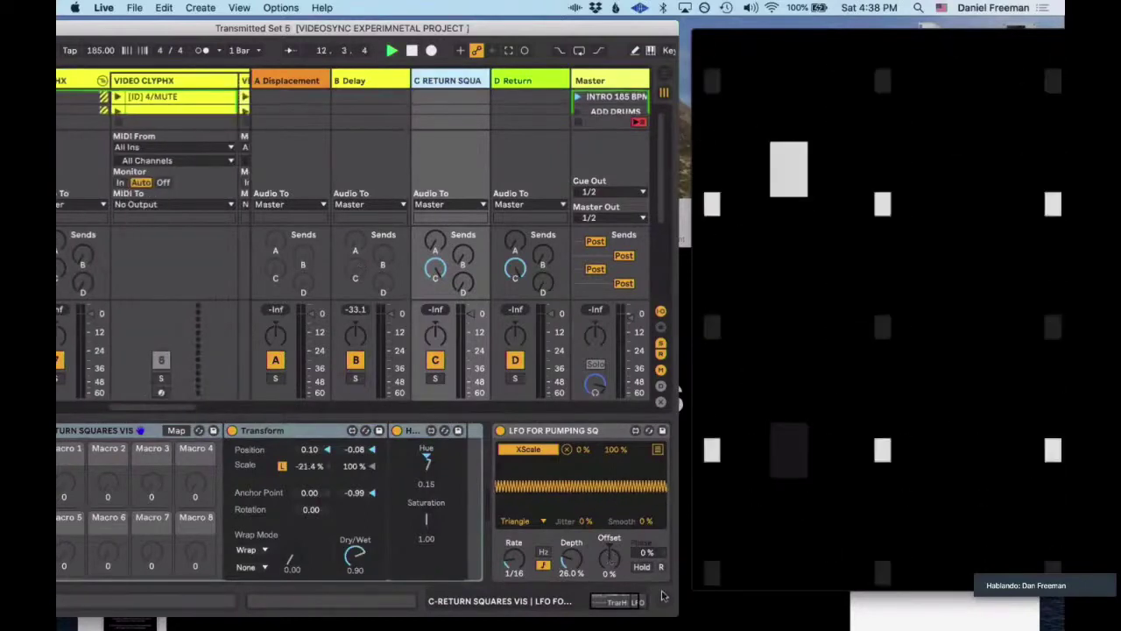
key("super+alt+l")
scroll(203, 239, "left", 2)
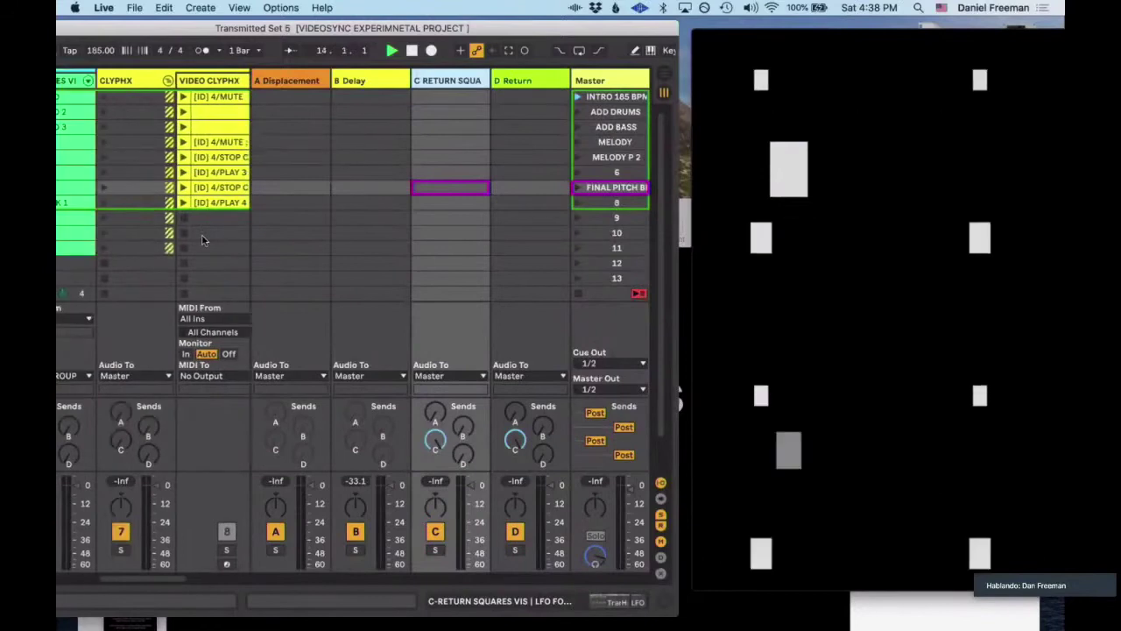
scroll(204, 240, "left", 2)
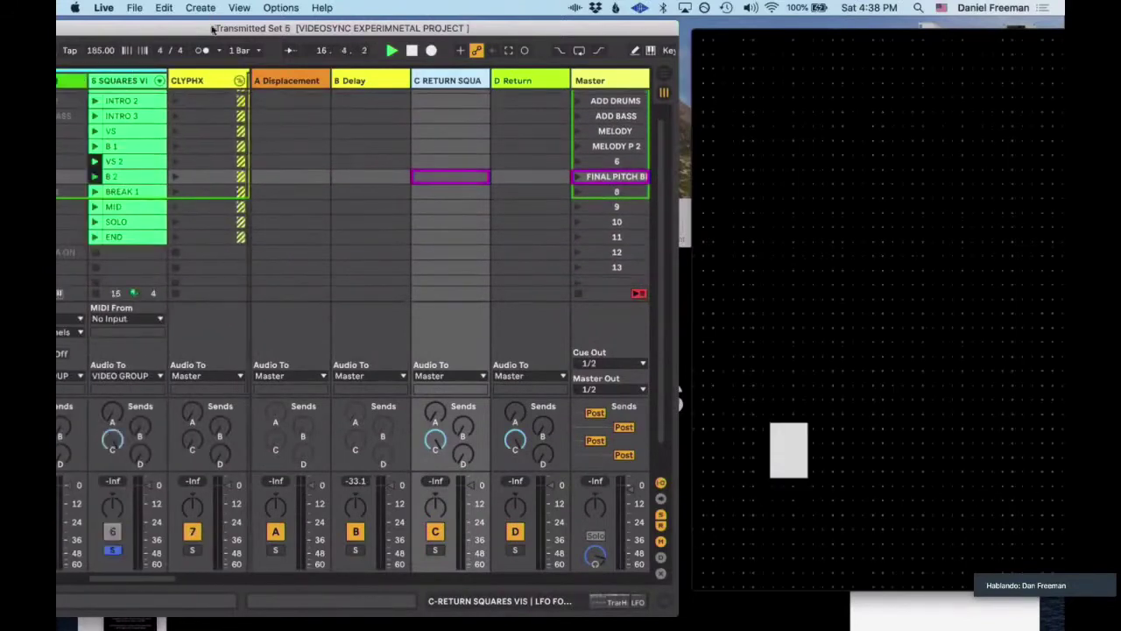
Open the 6 SQUARES VIS track's device chain and turn on the Transform effect after the Squares device.
key("shift+Tab")
left_click_drag(247, 32, 284, 30)
scroll(488, 441, "right", 2)
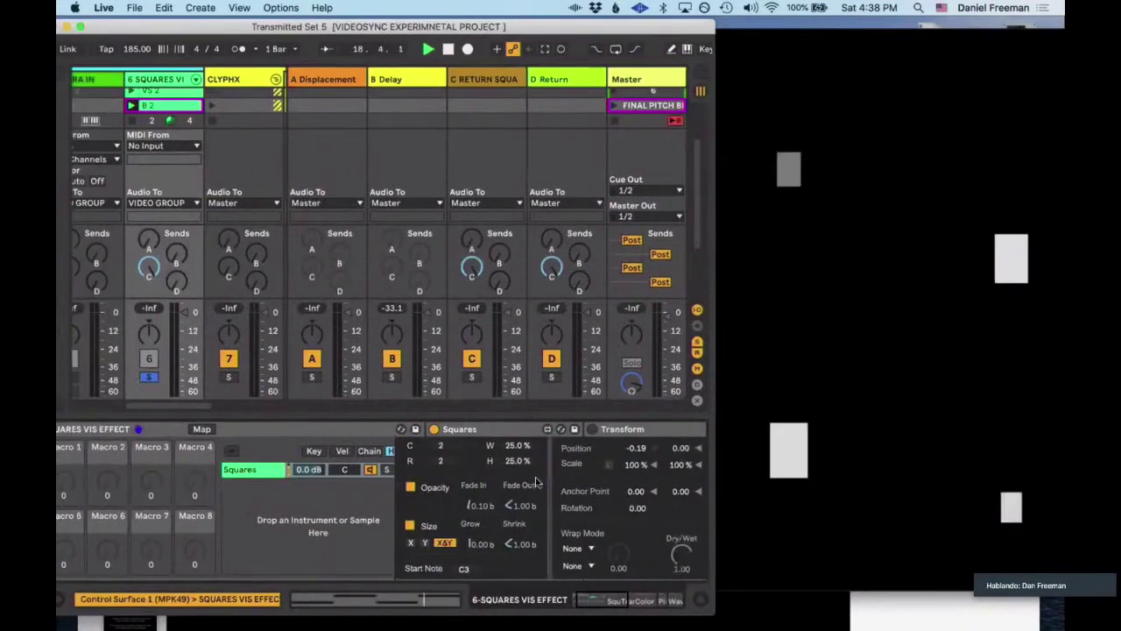
scroll(487, 440, "right", 2)
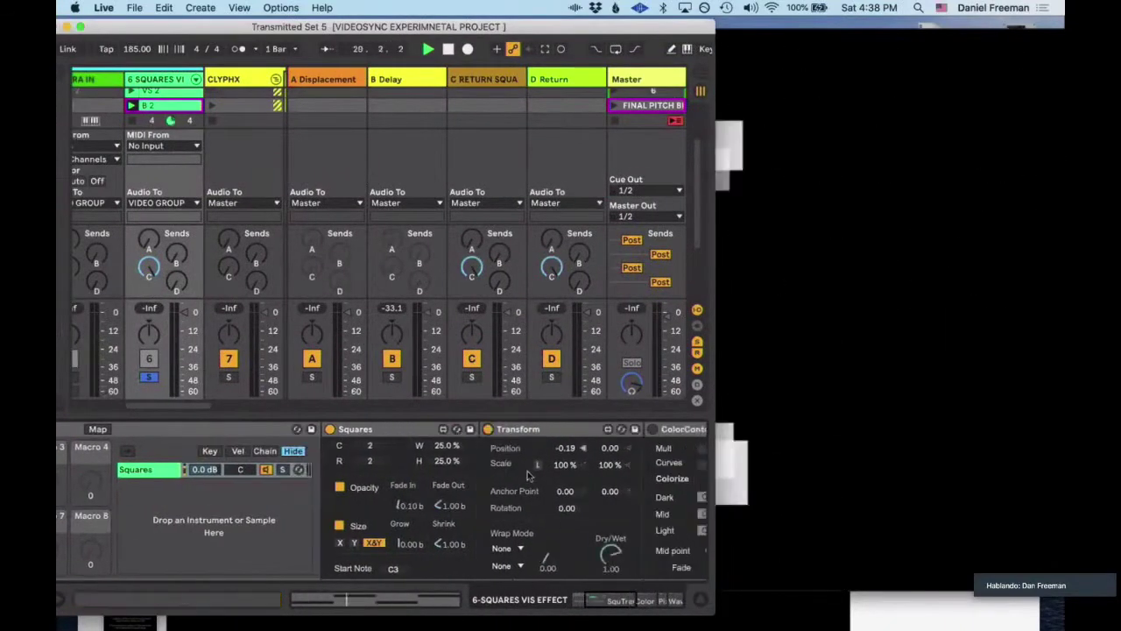
scroll(529, 475, "right", 5)
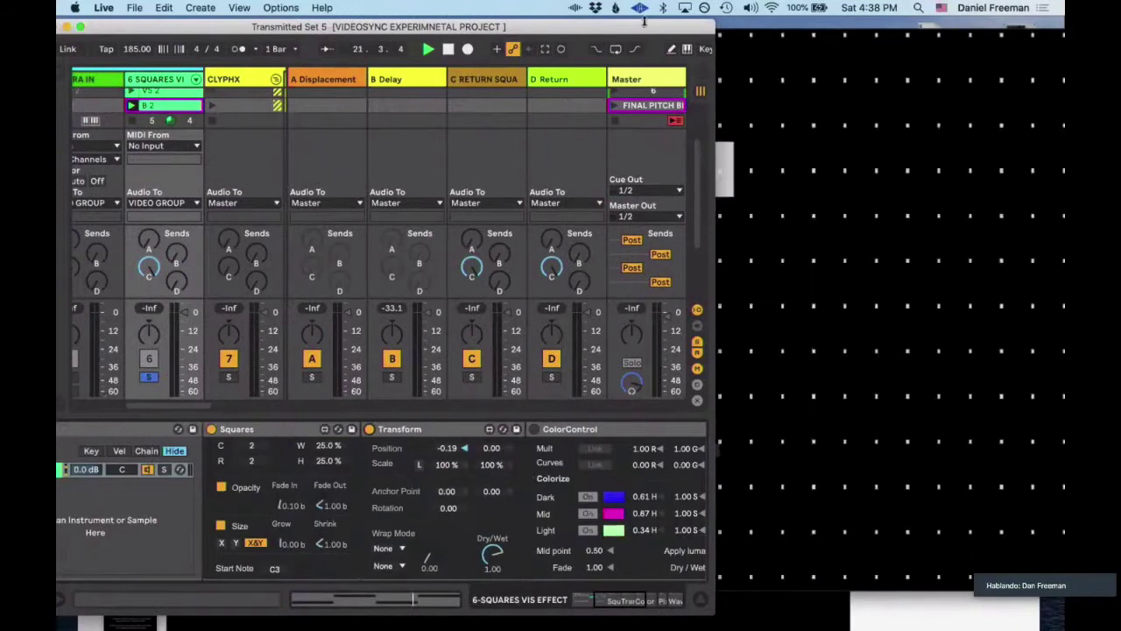
left_click_drag(645, 27, 574, 27)
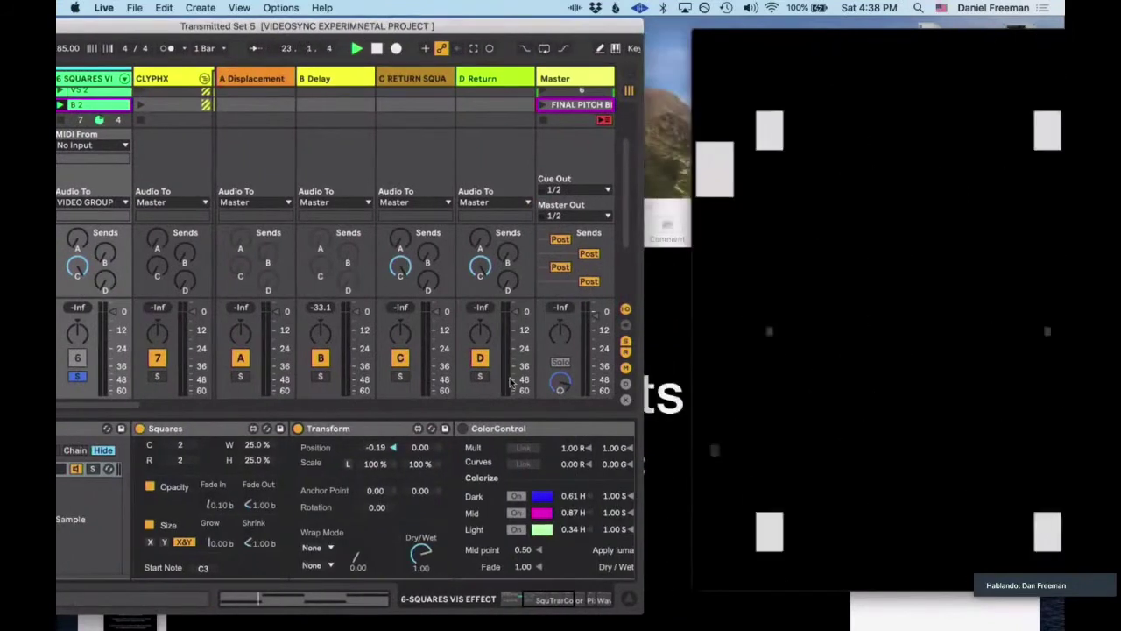
Turn on ColorControl and Pixelate in the 6 SQUARES VIS chain and set ColorControl's Mid hue to 0.43.
left_click(462, 428)
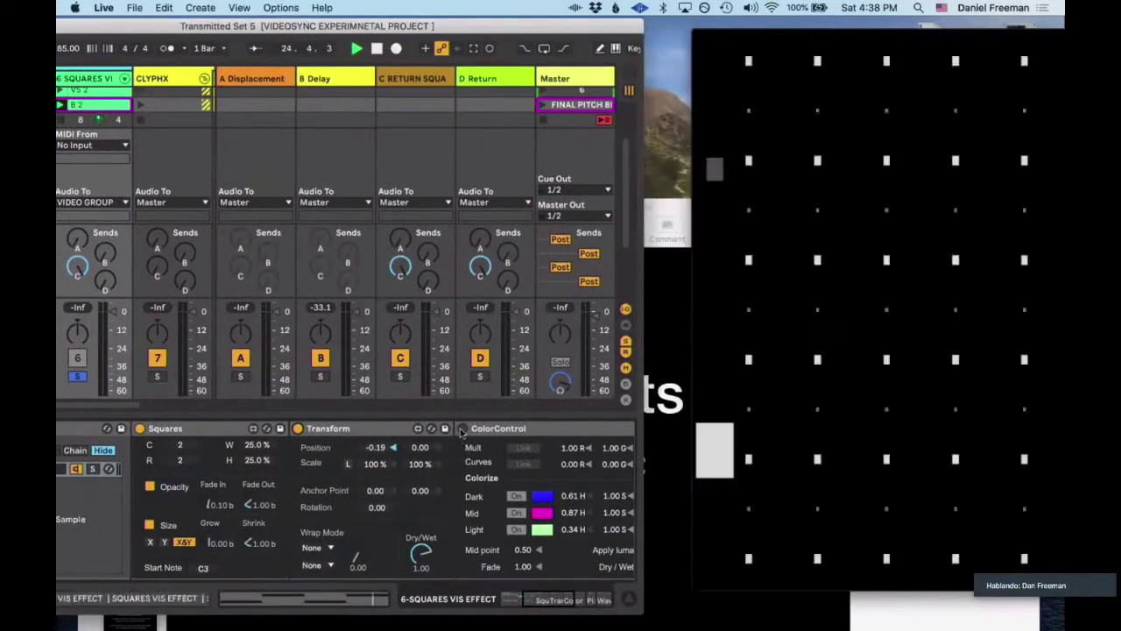
scroll(481, 474, "right", 12)
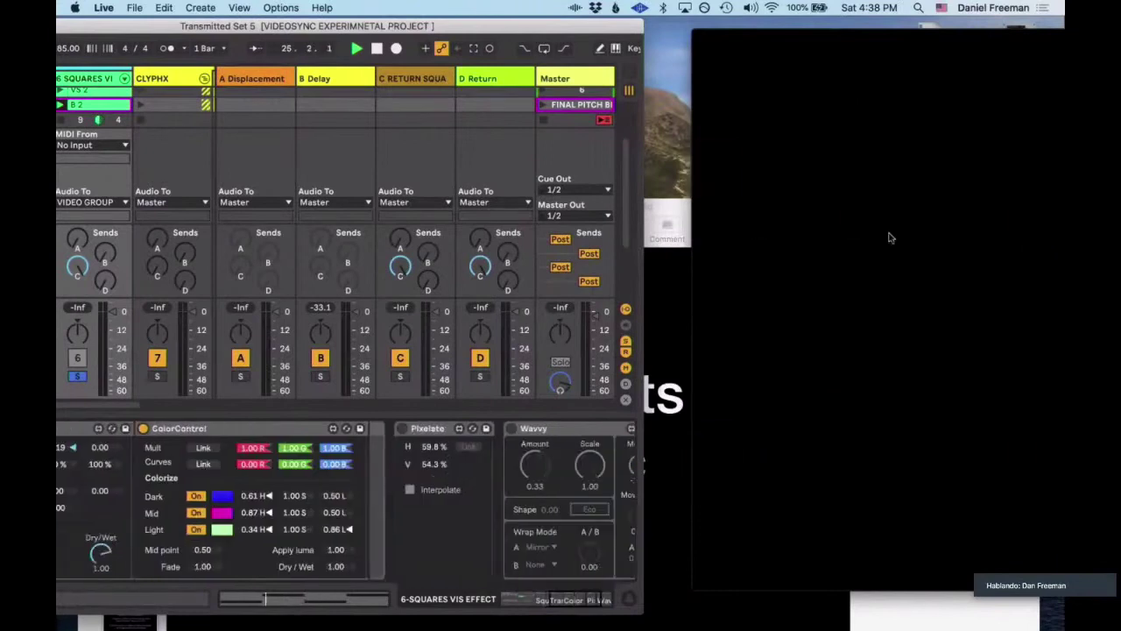
left_click_drag(972, 43, 937, 44)
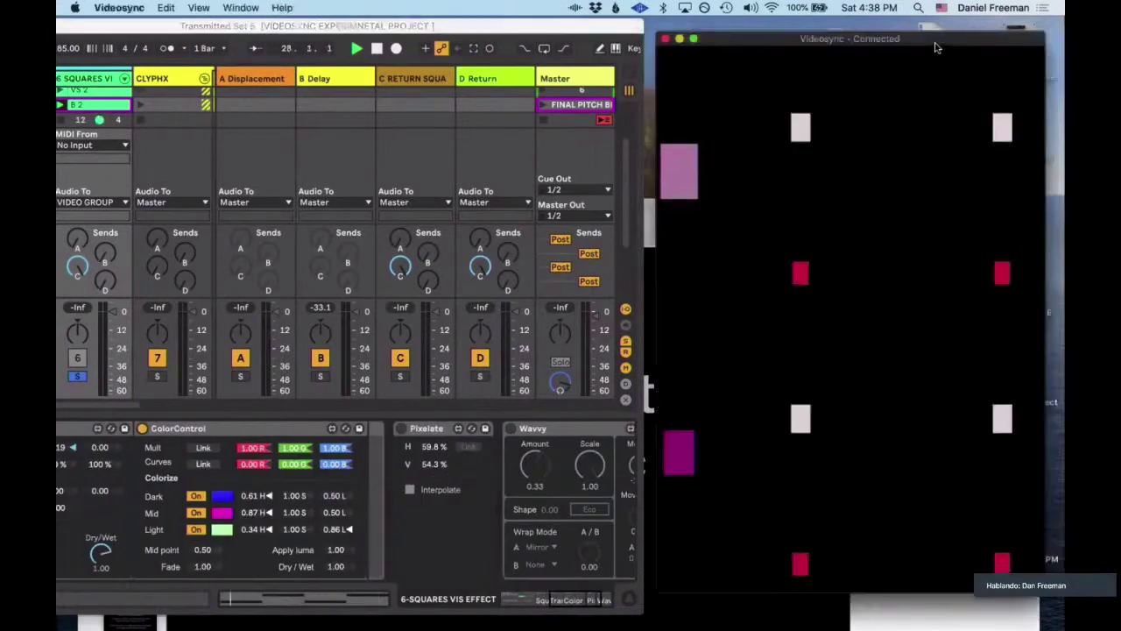
left_click_drag(255, 513, 255, 580)
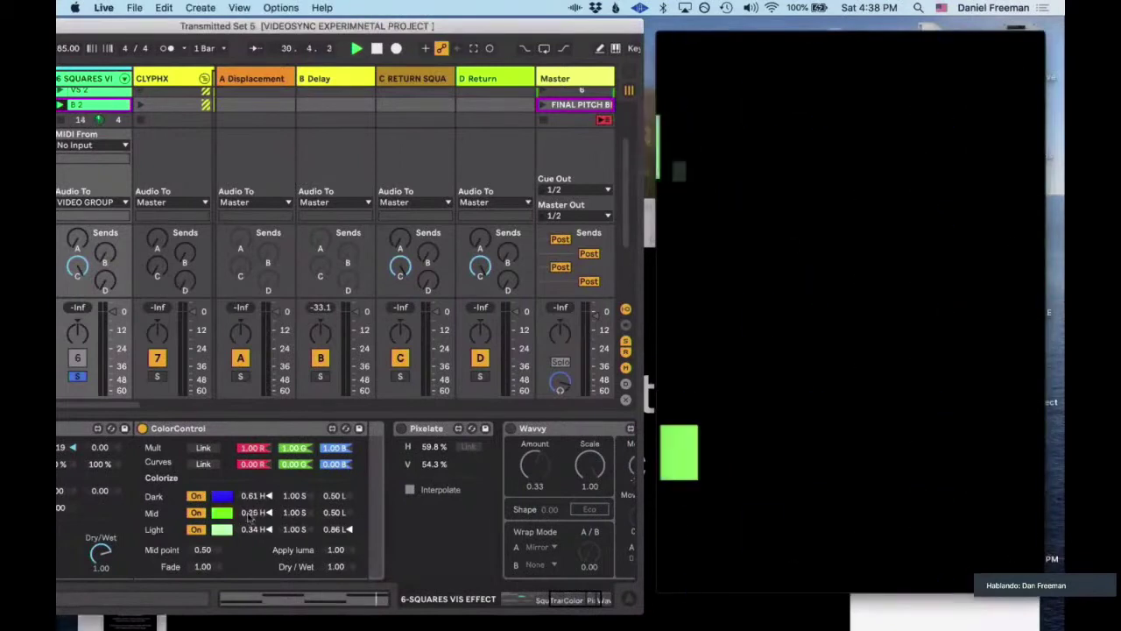
scroll(400, 519, "right", 3)
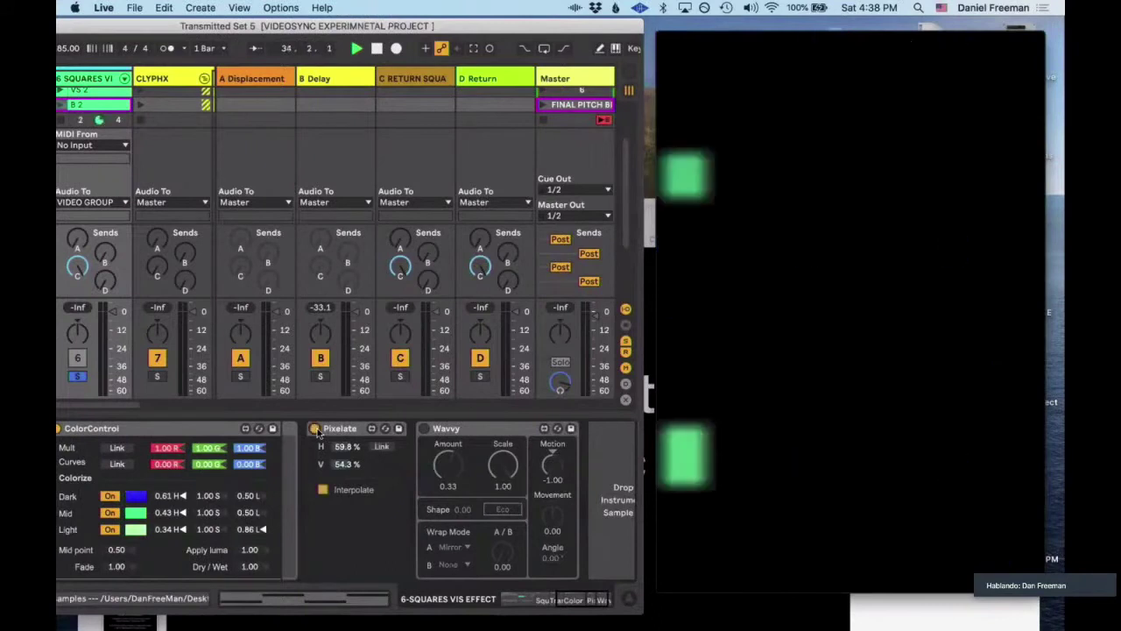
left_click(315, 430)
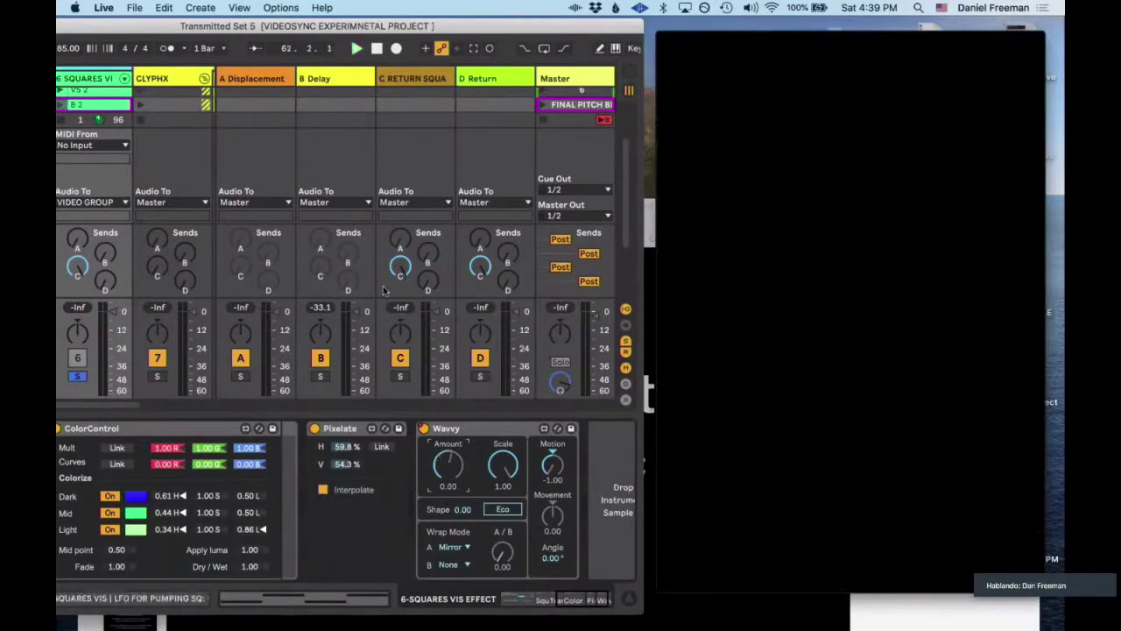
Solo the CAMERA IN track in place of the 6 SQUARES VIS track.
scroll(155, 207, "left", 5)
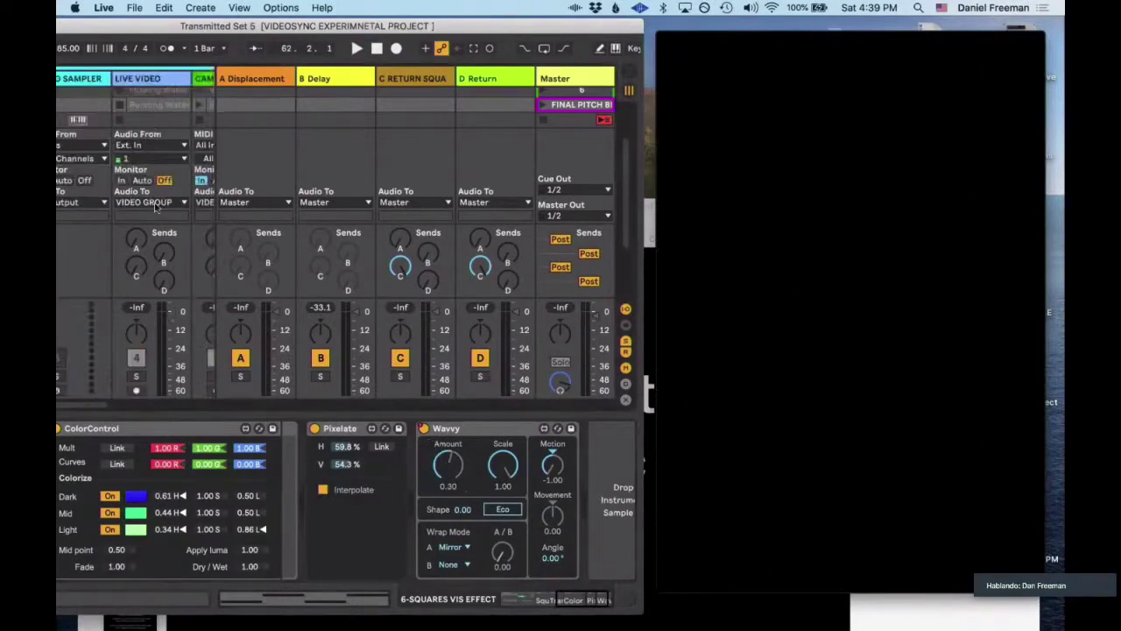
scroll(155, 206, "up", 5)
scroll(155, 207, "left", 1)
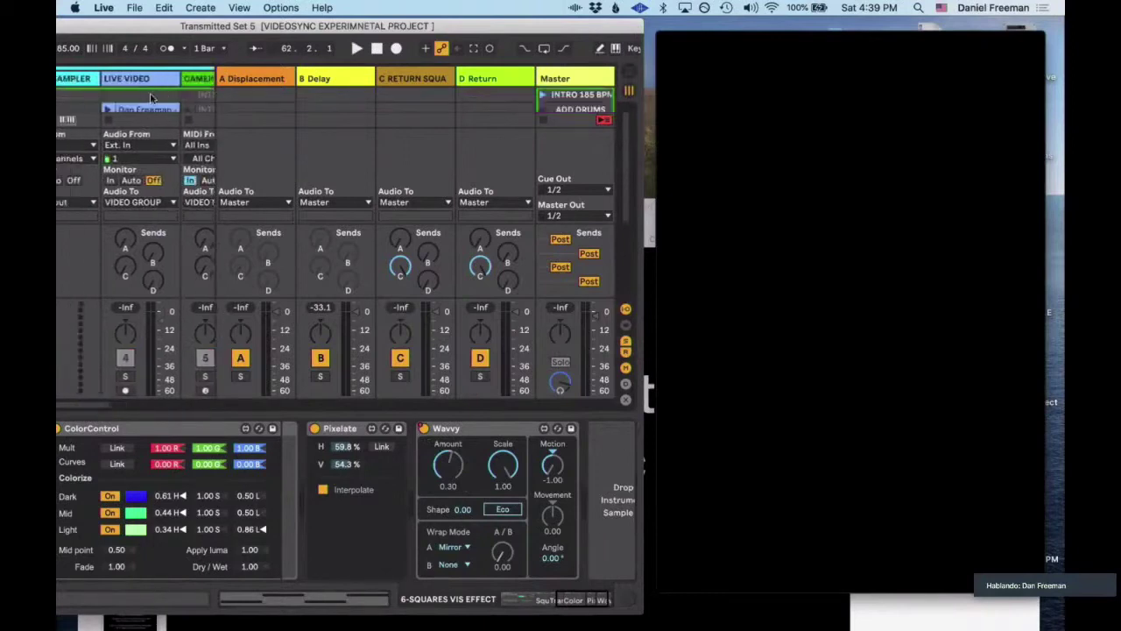
scroll(156, 377, "right", 2)
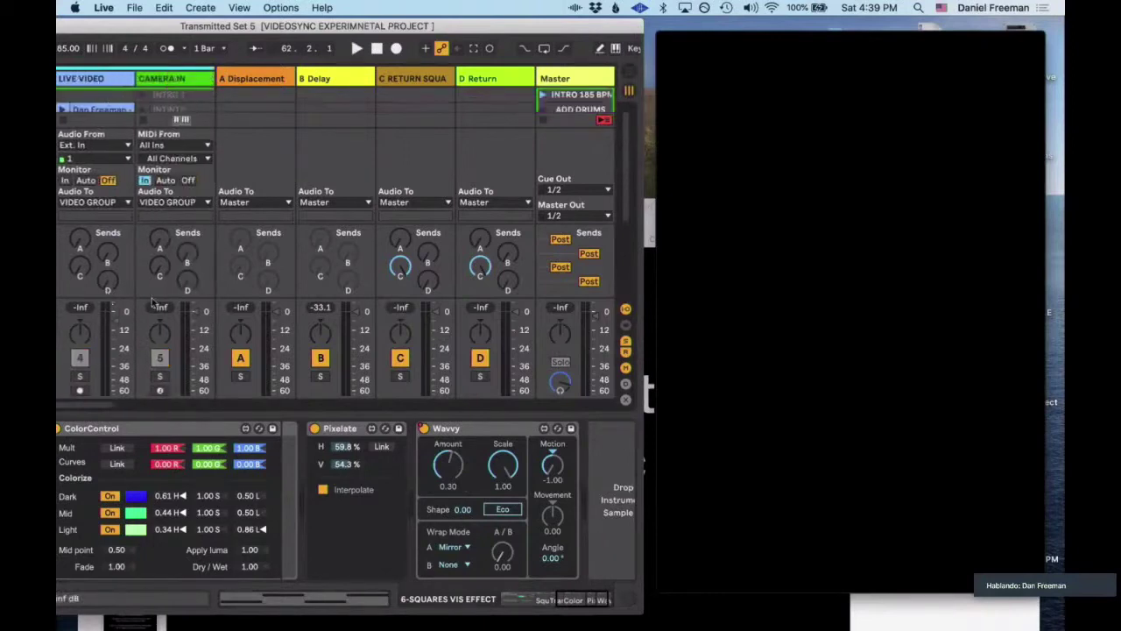
left_click(152, 377)
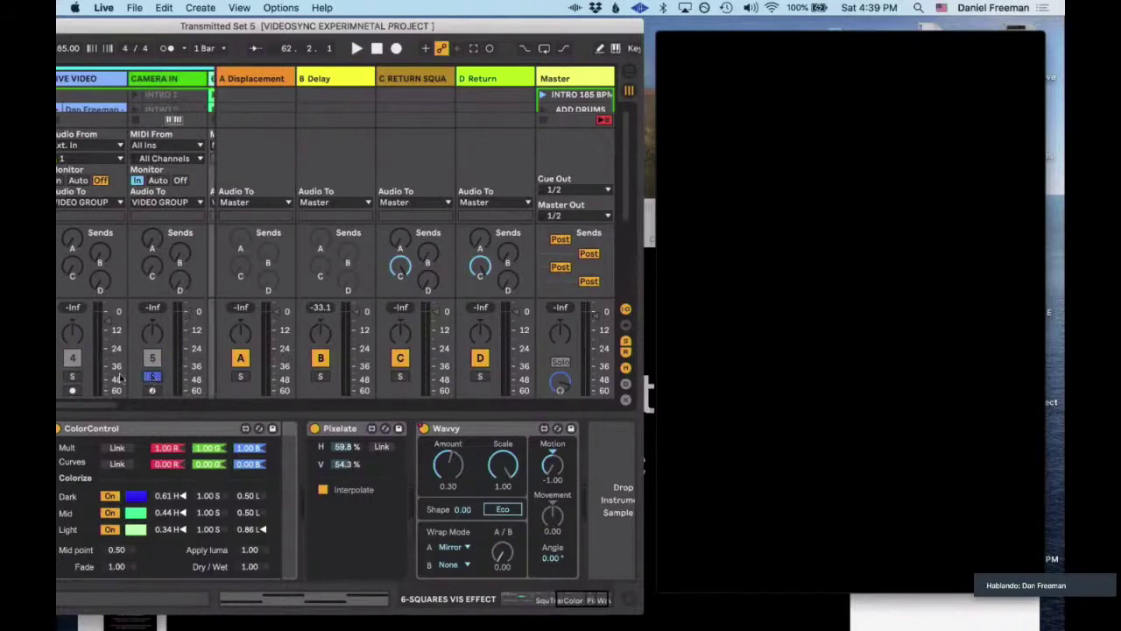
scroll(121, 378, "right", 1)
scroll(121, 378, "right", 1)
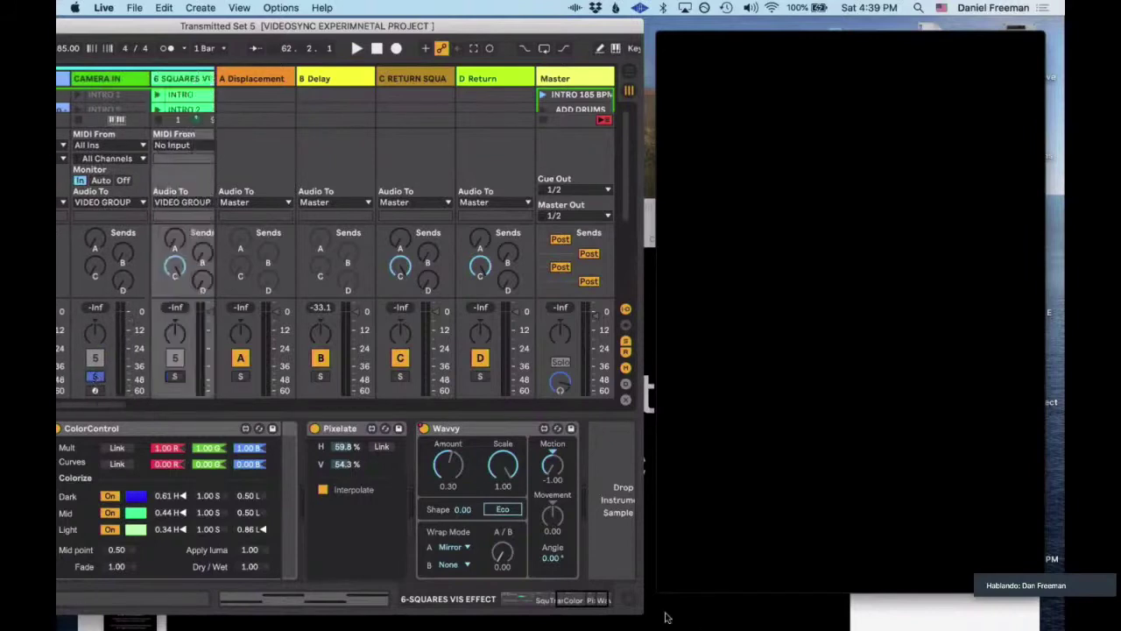
Hide the device view and launch the INTRO 1 and DROP BASS clips on the CAMERA IN track.
left_click(629, 598)
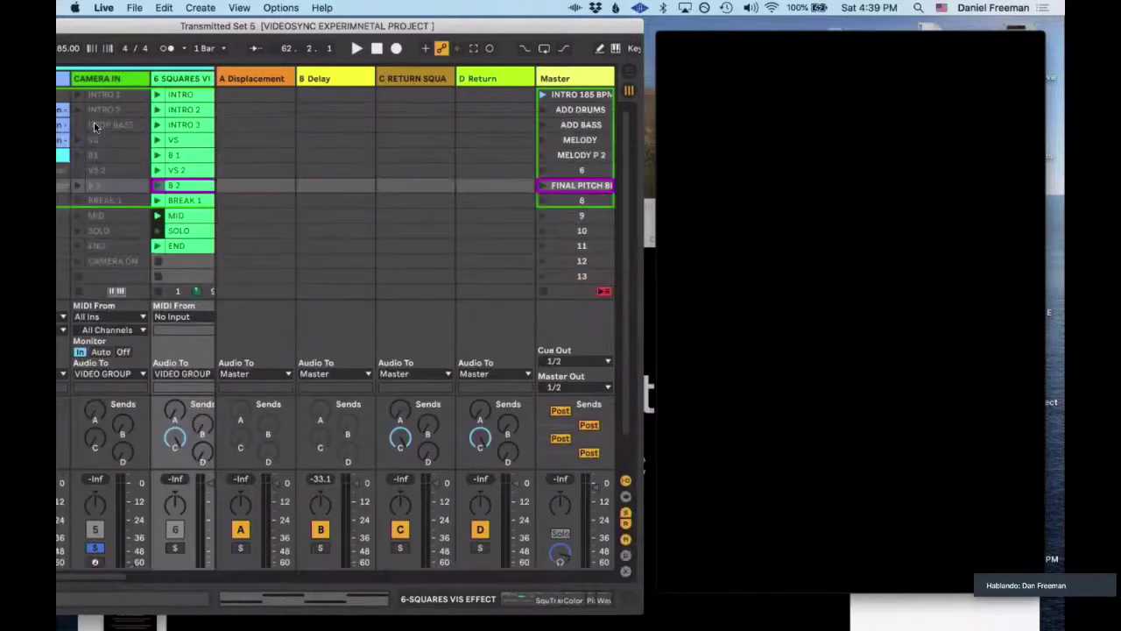
scroll(85, 101, "left", 1)
left_click(80, 95)
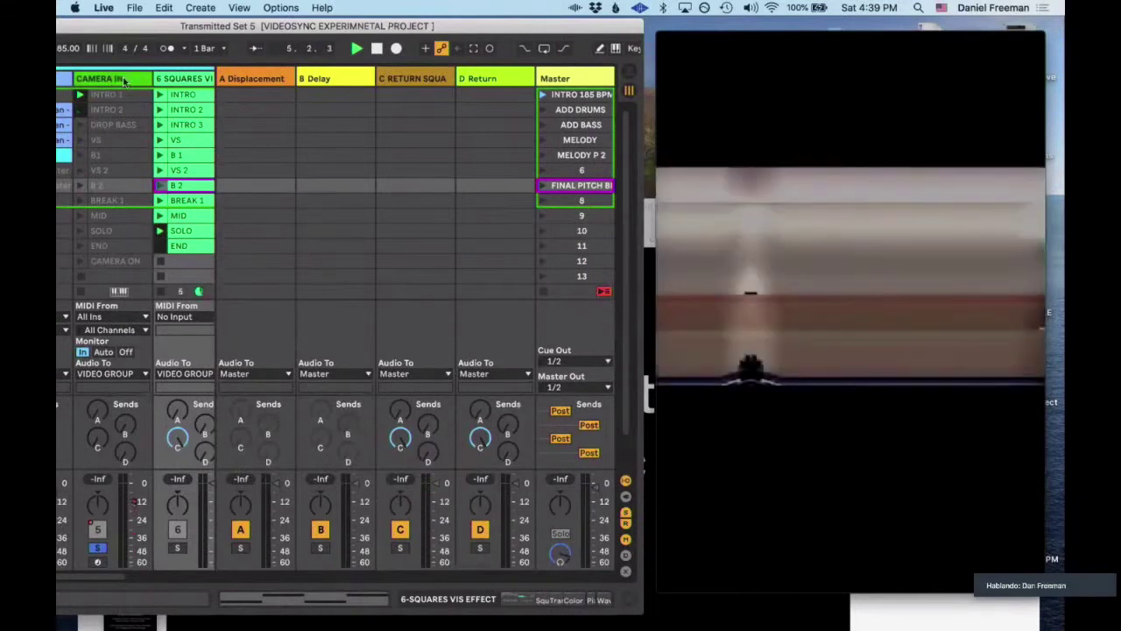
left_click(80, 125)
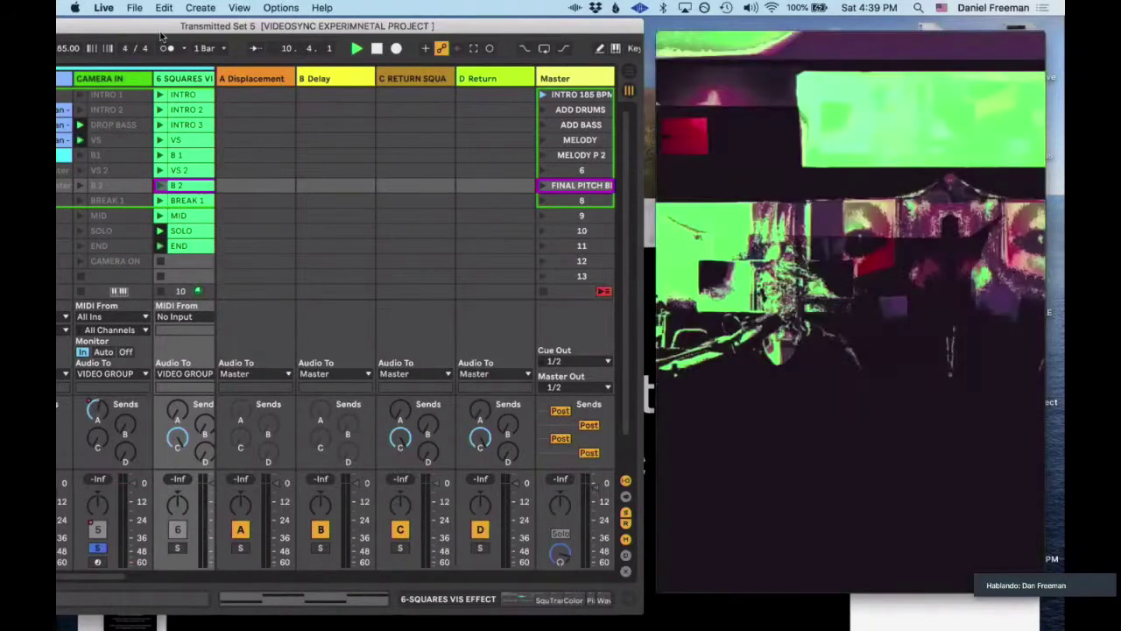
Open the CAMERA IN track's device chain and bypass its Displacement, Transform and ColorControl effects.
left_click(125, 79)
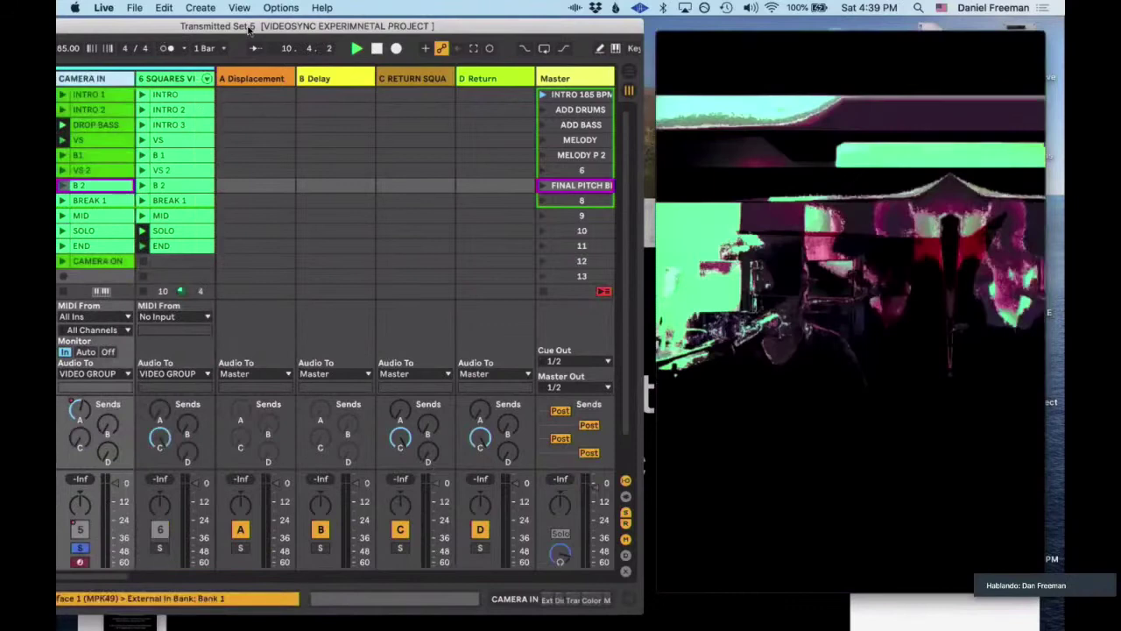
left_click_drag(217, 24, 204, 20)
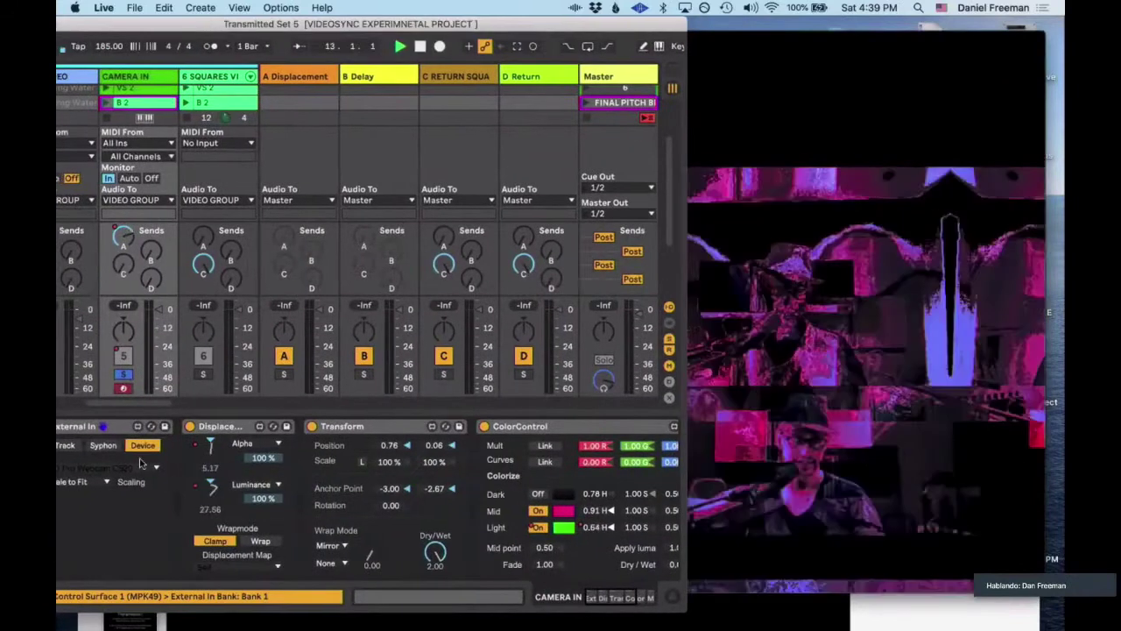
left_click(189, 426)
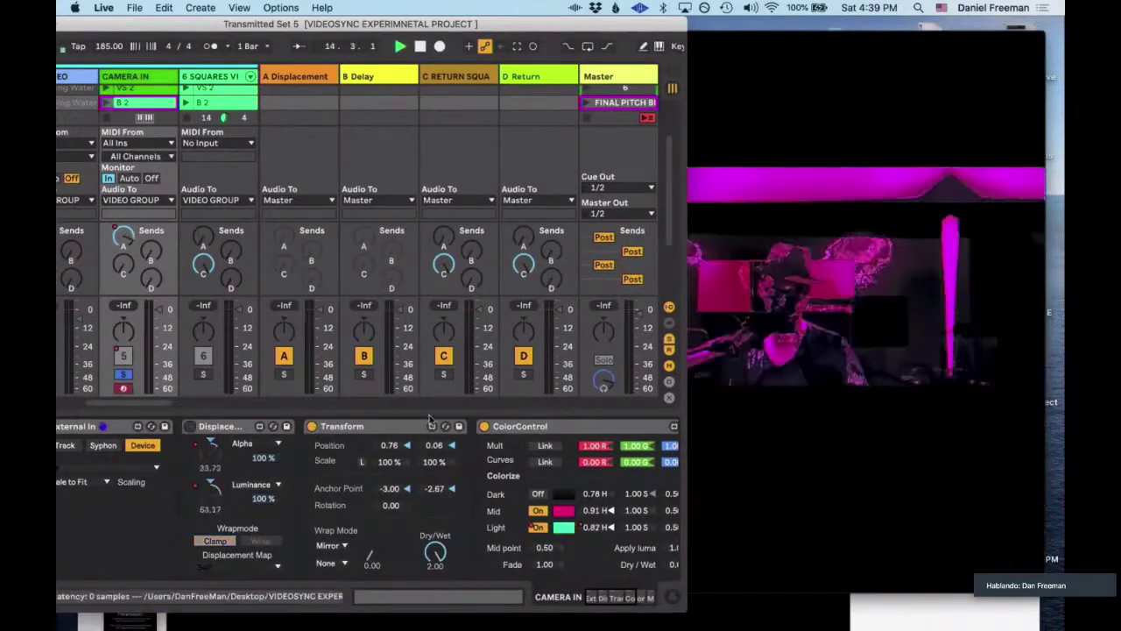
left_click(485, 427)
left_click(482, 427)
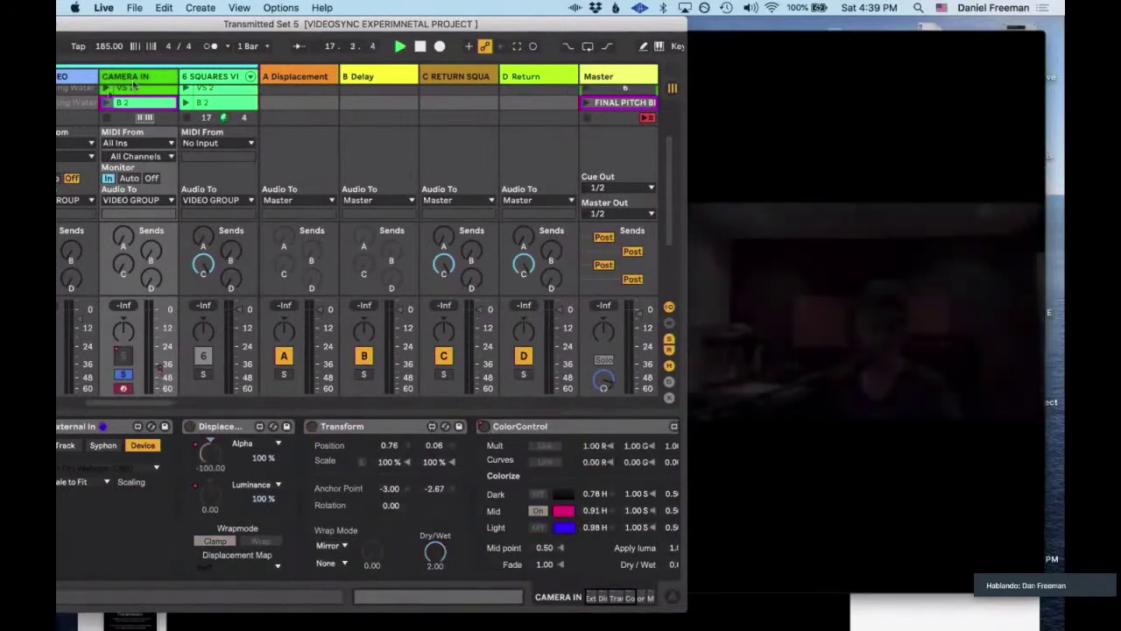
Launch the CAMERA IN track's B 2 clip and hide the mixer's In/Out section.
left_click(106, 102)
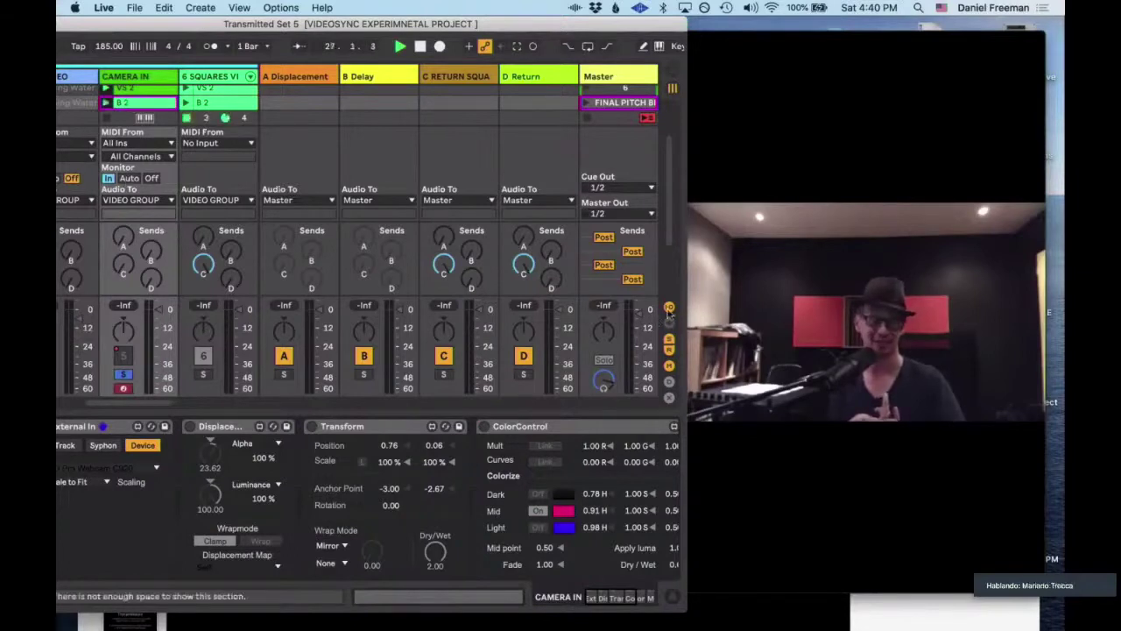
left_click(669, 308)
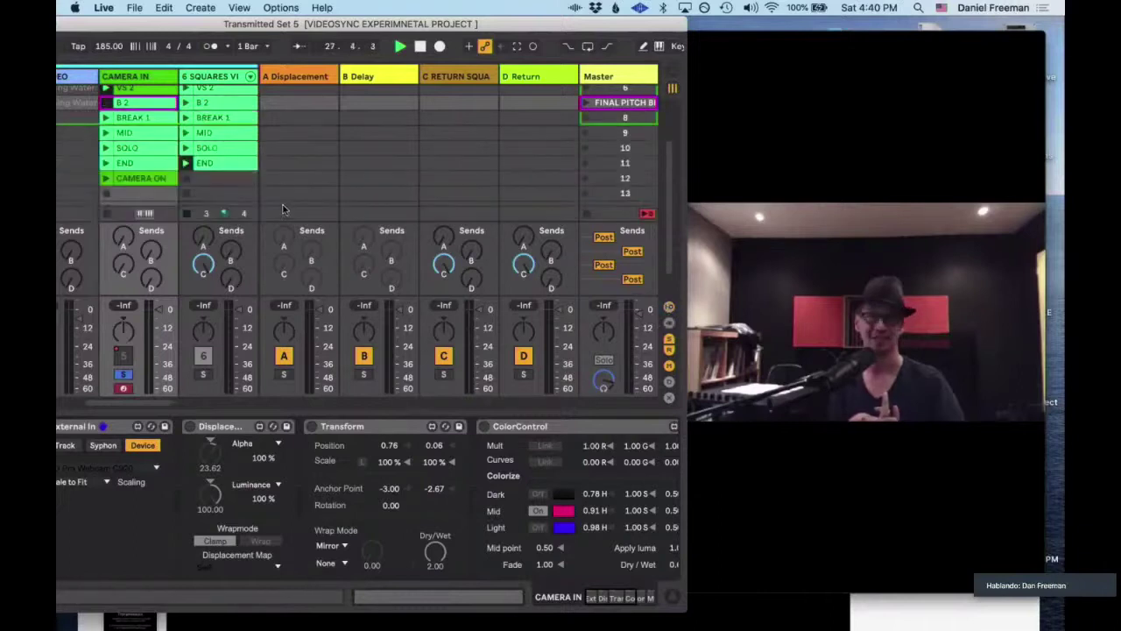
Turn Displacement and Transform back on, setting Displacement's Alpha amount to -83.46 and Transform's Dry/Wet to -0.02.
left_click(191, 427)
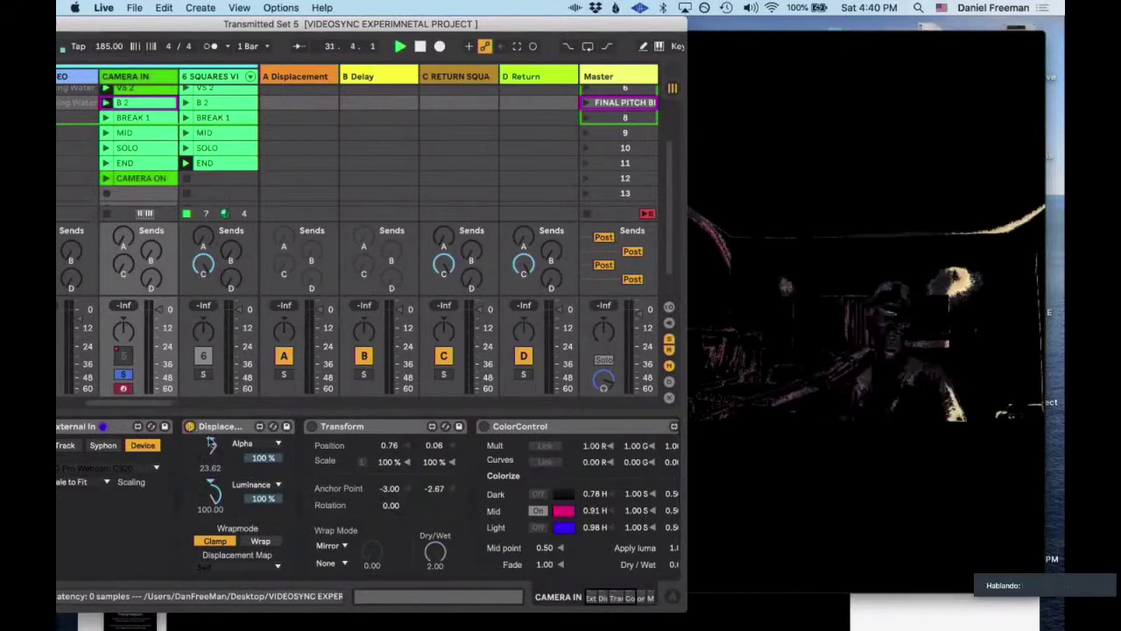
left_click_drag(210, 467, 212, 514)
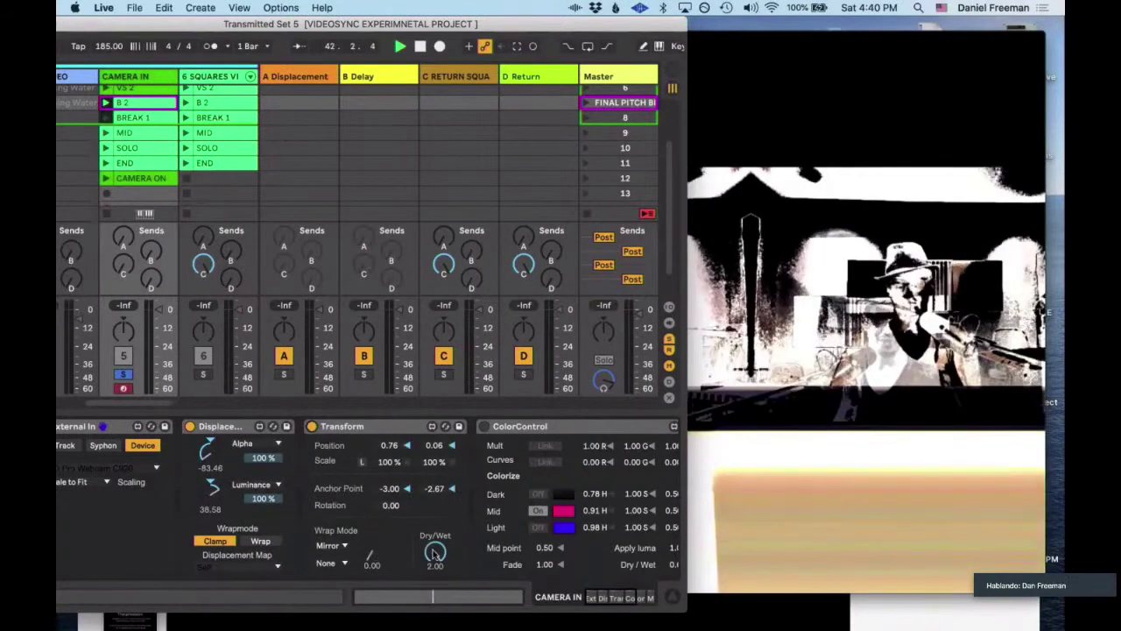
left_click_drag(434, 552, 434, 604)
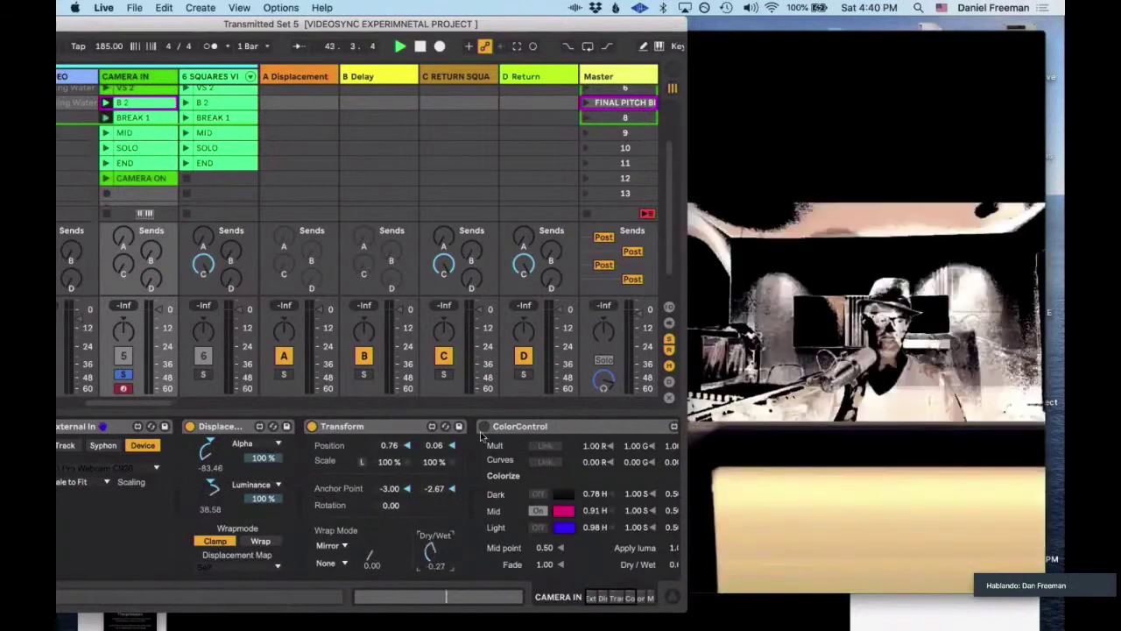
Turn on ColorControl for the camera feed and set its Mid hue to 0.41.
left_click(483, 426)
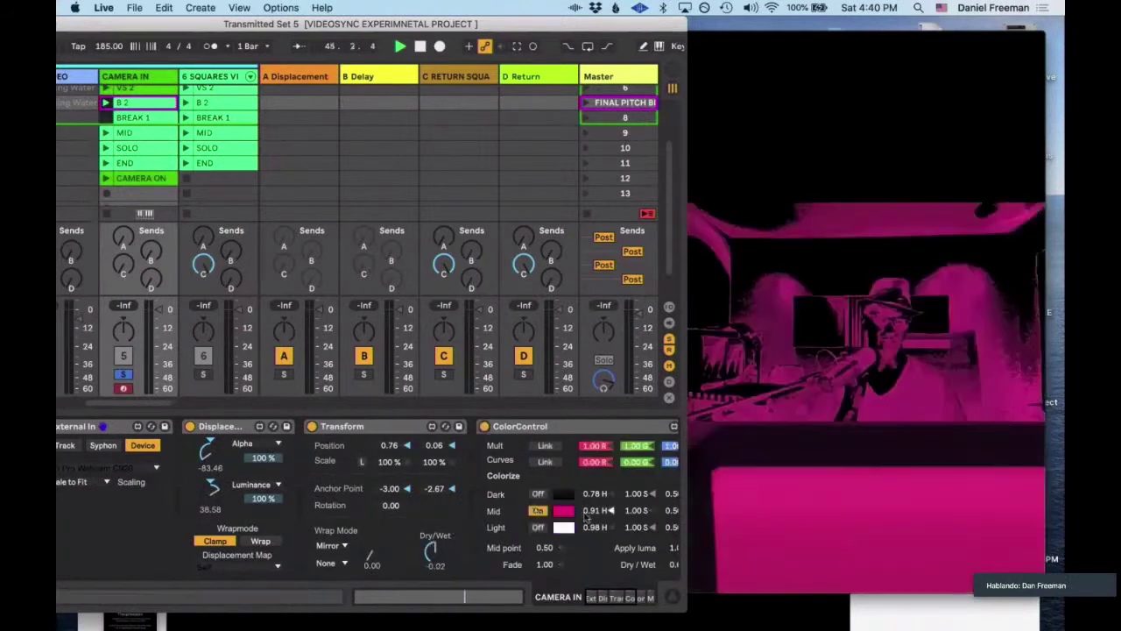
left_click_drag(596, 510, 595, 527)
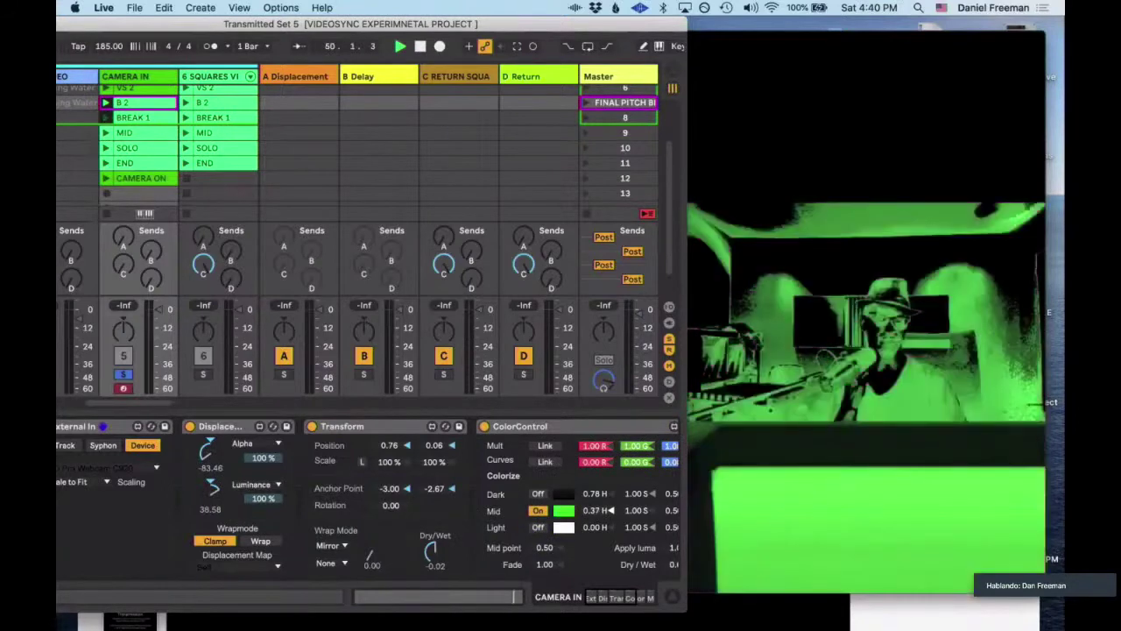
mouse_move(595, 511)
left_mouse_down()
mouse_move(596, 498)
mouse_move(596, 509)
left_mouse_up()
Turn off the Mirror effect at the end of the CAMERA IN chain and set ColorControl's Mid hue to 0.43.
scroll(558, 508, "right", 5)
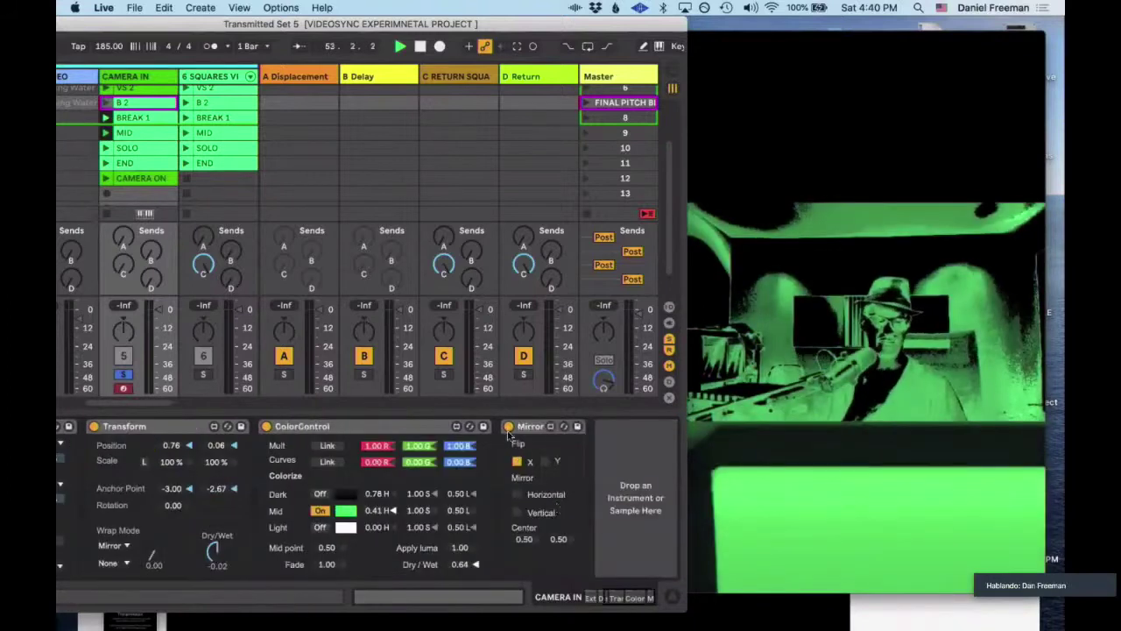
left_click(509, 427)
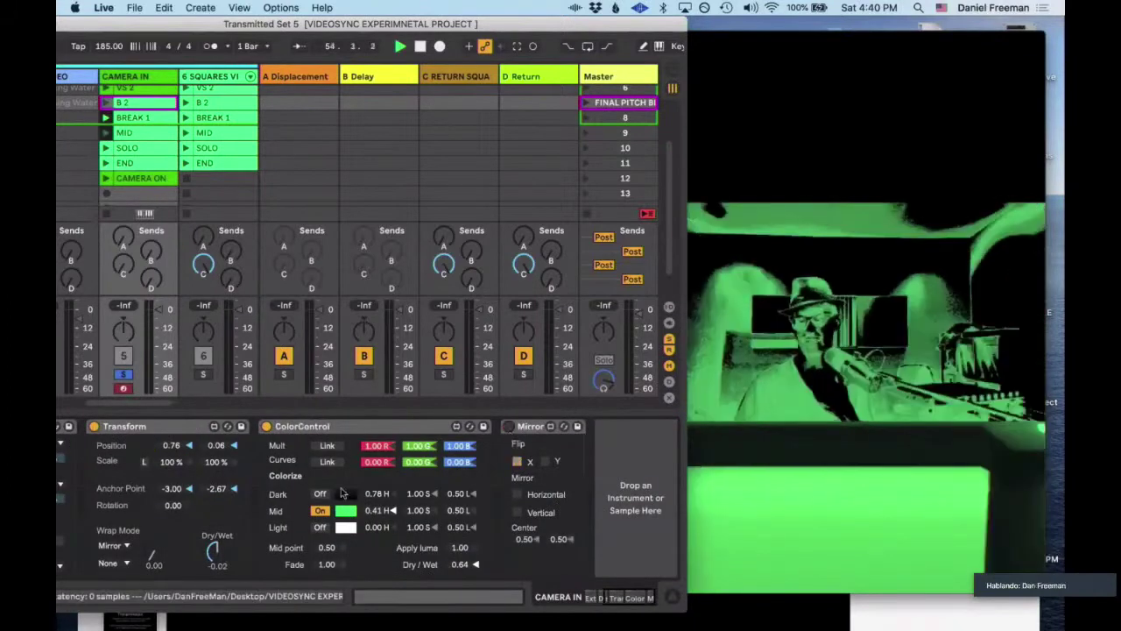
mouse_move(376, 510)
left_mouse_down()
mouse_move(377, 485)
mouse_move(377, 509)
left_mouse_up()
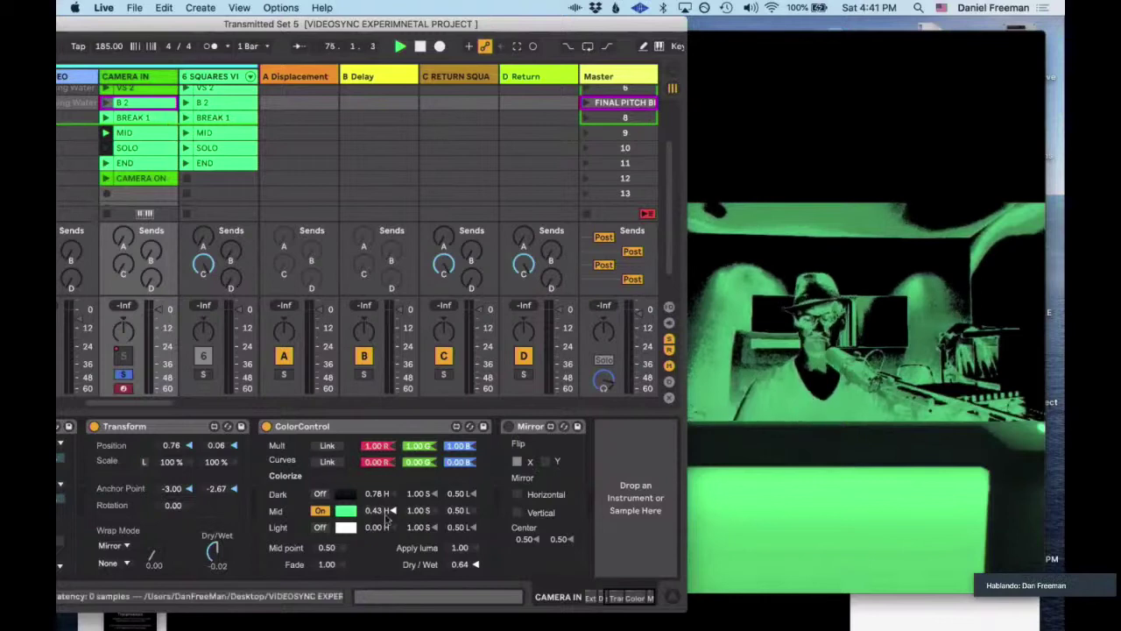
Switch to the VISUALS WITH ABLETON LIVE presentation in Keynote and show slide 9, followed by the "Why Blinky?" slide.
left_click(760, 625)
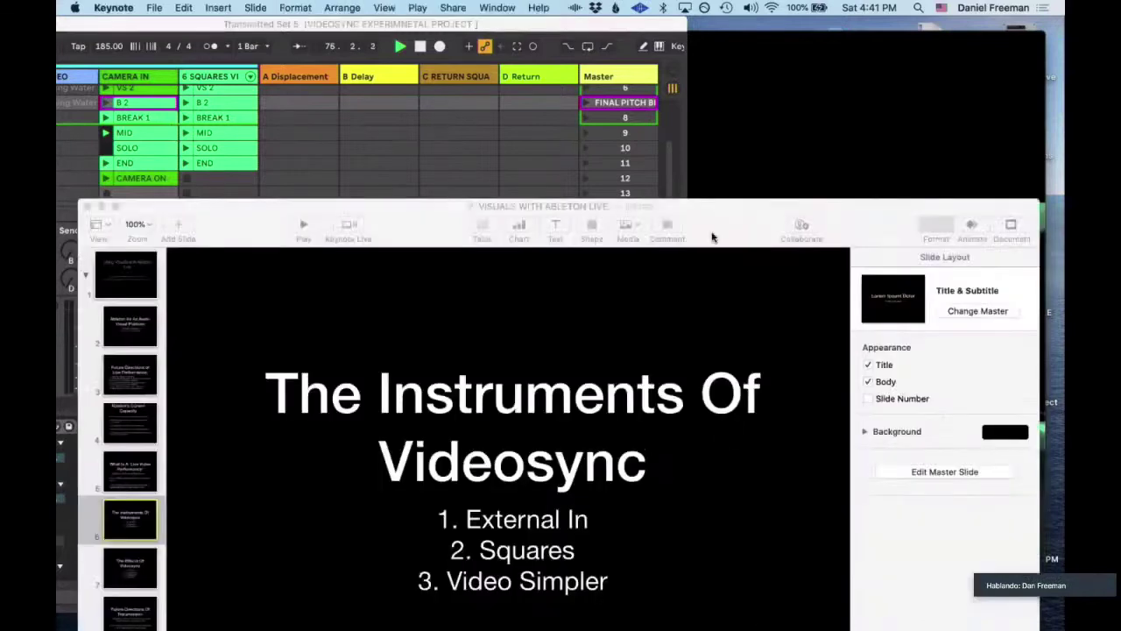
left_click_drag(721, 223, 719, 43)
left_click(119, 488)
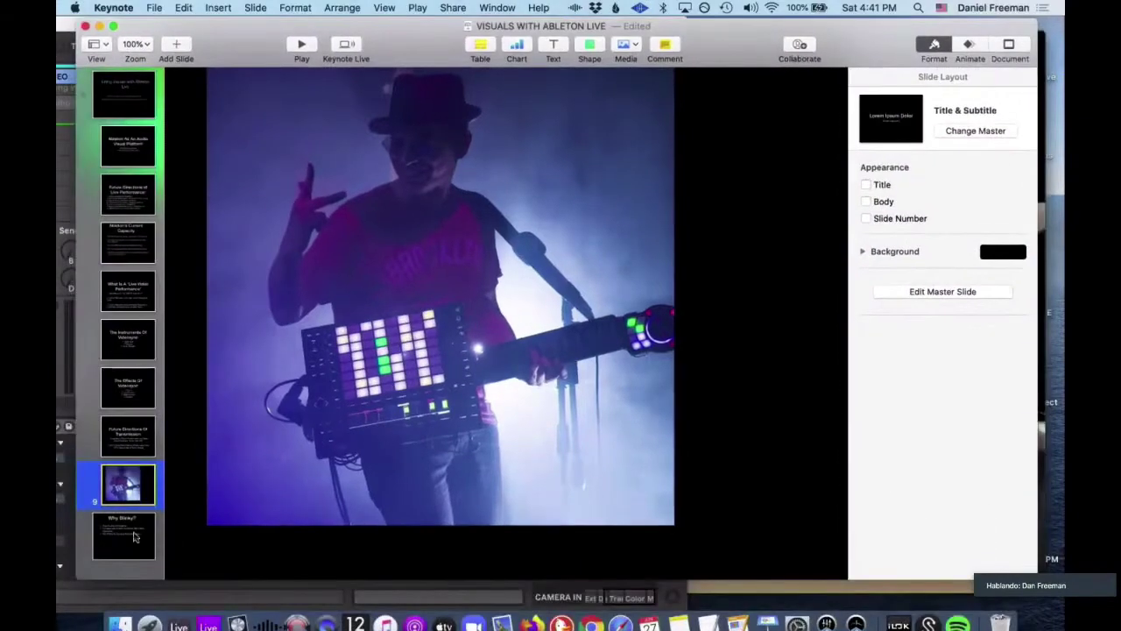
left_click(132, 536)
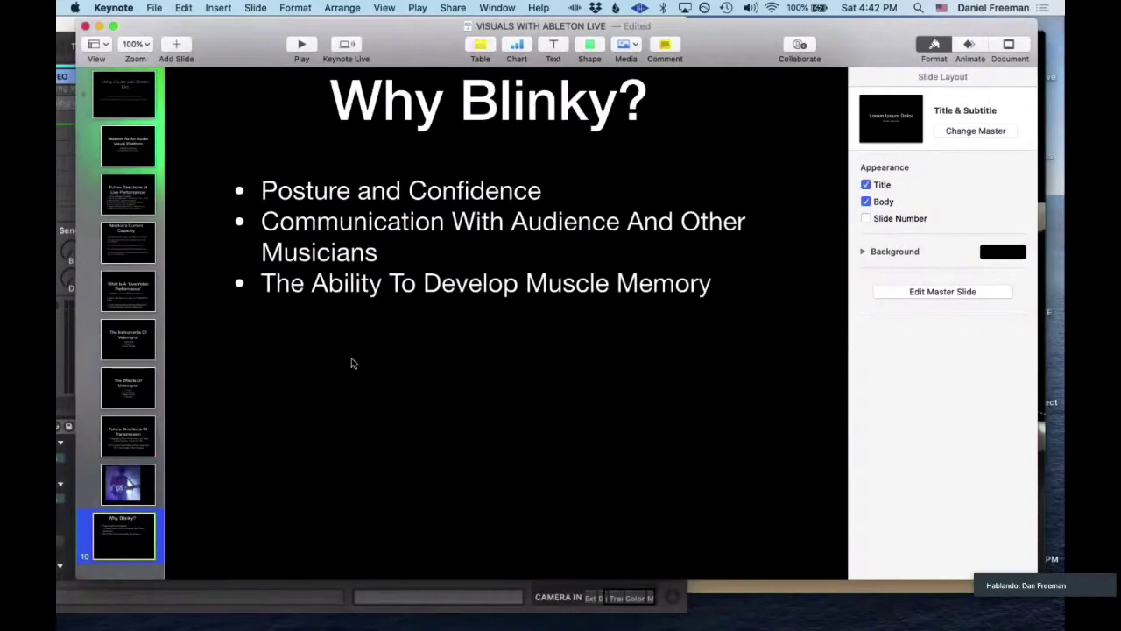
Switch to the INSTRUMENTS OF THE FUTURE AND VISUALS presentation and look through the slides after "Why Blinky?".
key("super+grave")
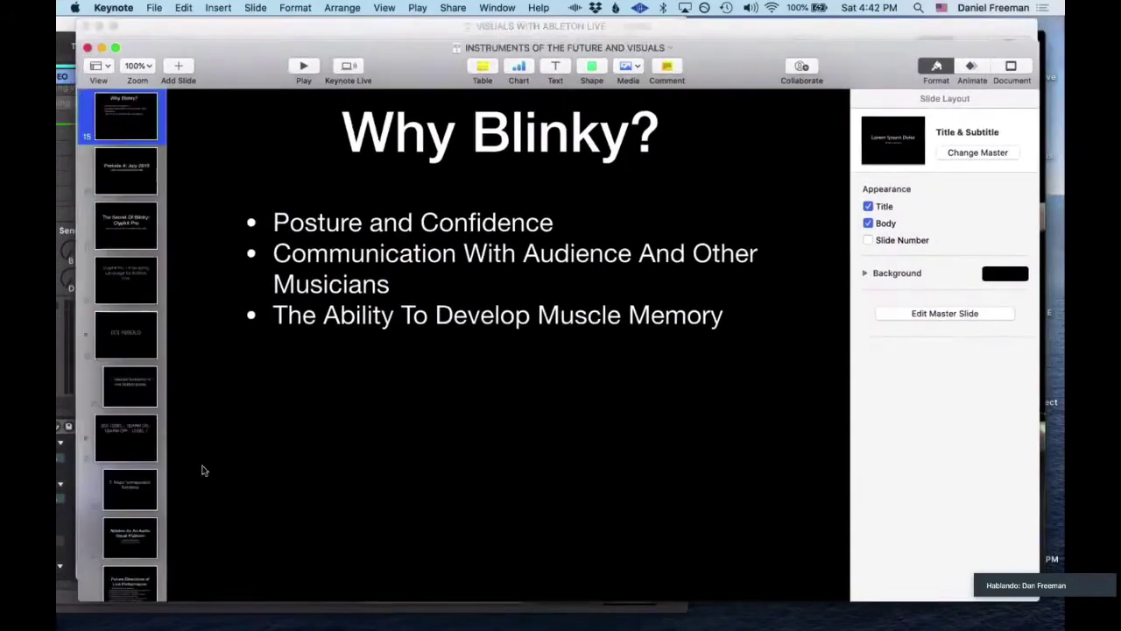
scroll(126, 500, "down", 2)
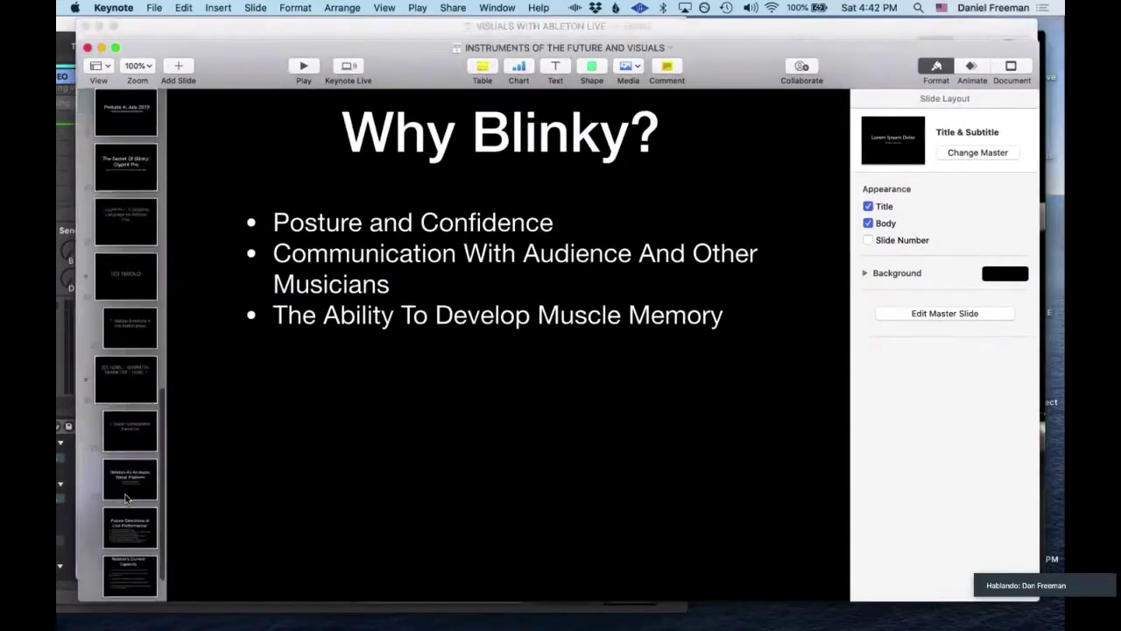